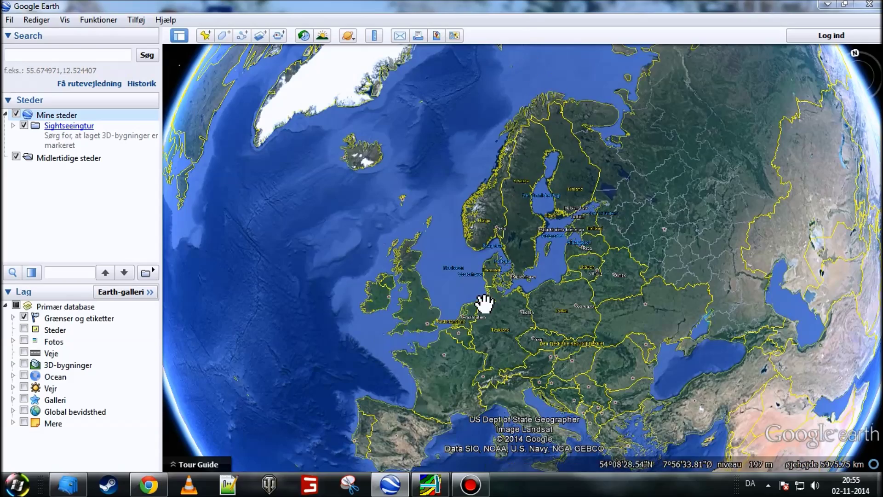
# Step: Zoom from Europe down to Denmark and pan across southern Jutland
pyautogui.scroll(3, 509, 271)
pyautogui.scroll(-3, 525, 272)
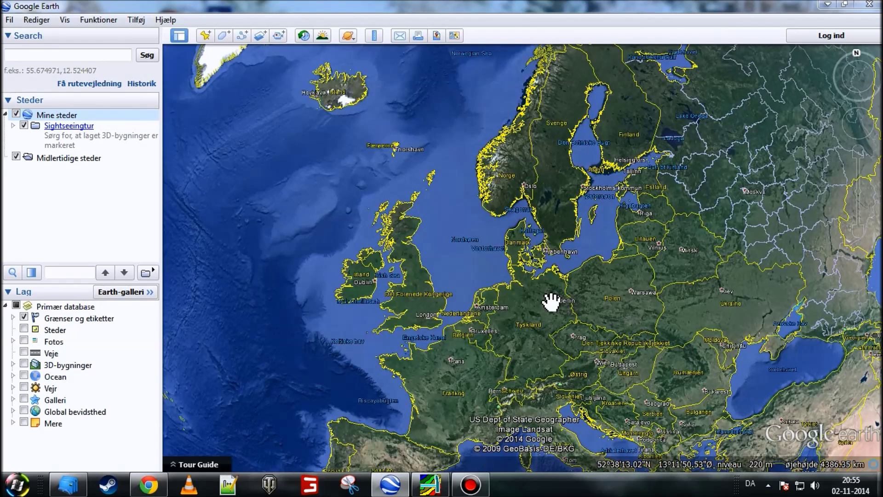
pyautogui.scroll(3, 529, 271)
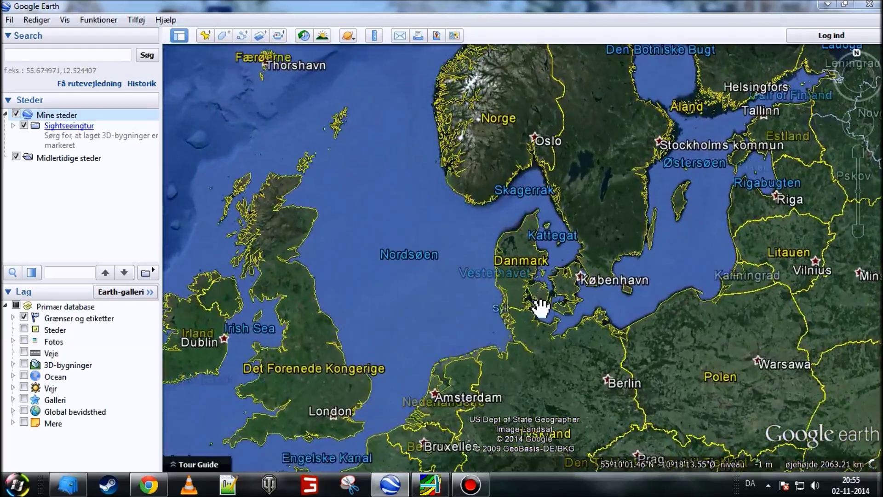
pyautogui.scroll(-3, 540, 308)
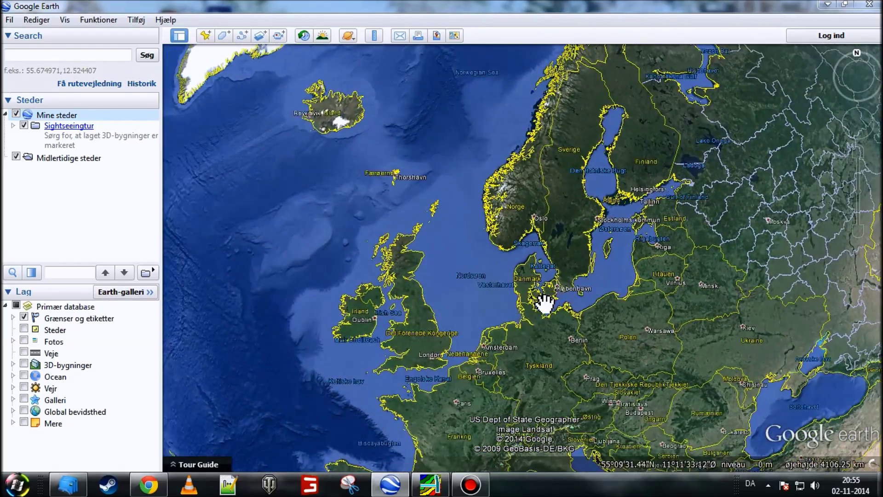
pyautogui.scroll(6, 544, 302)
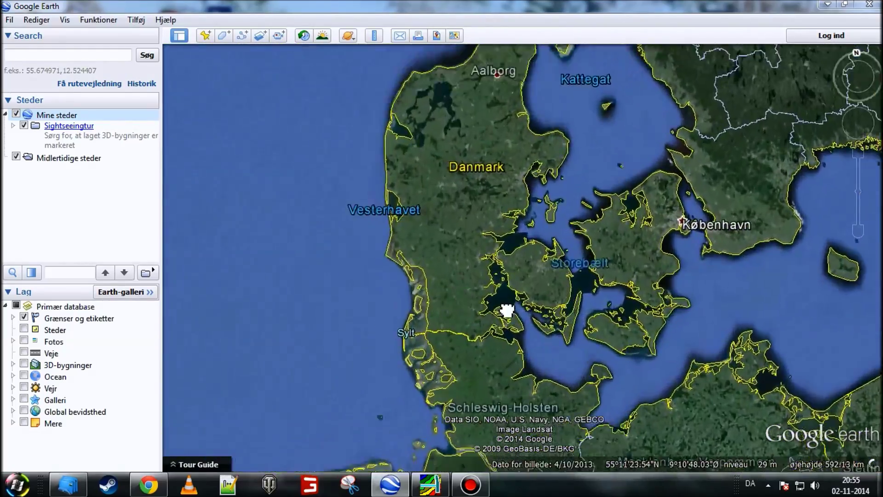
pyautogui.scroll(3, 494, 300)
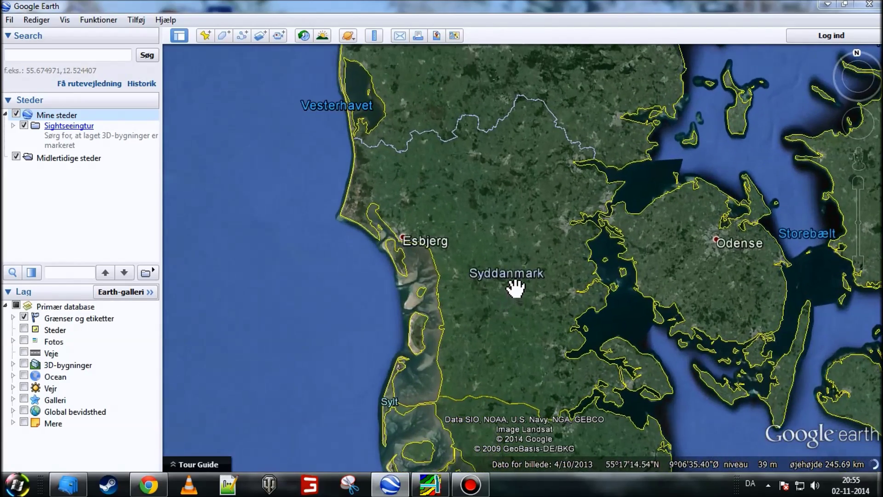
pyautogui.moveTo(506, 267); pyautogui.dragTo(437, 285)
pyautogui.moveTo(509, 253); pyautogui.dragTo(504, 288)
# Step: Zoom in on Stenderup and Jels farmland at about 9 km eye altitude
pyautogui.scroll(3, 505, 281)
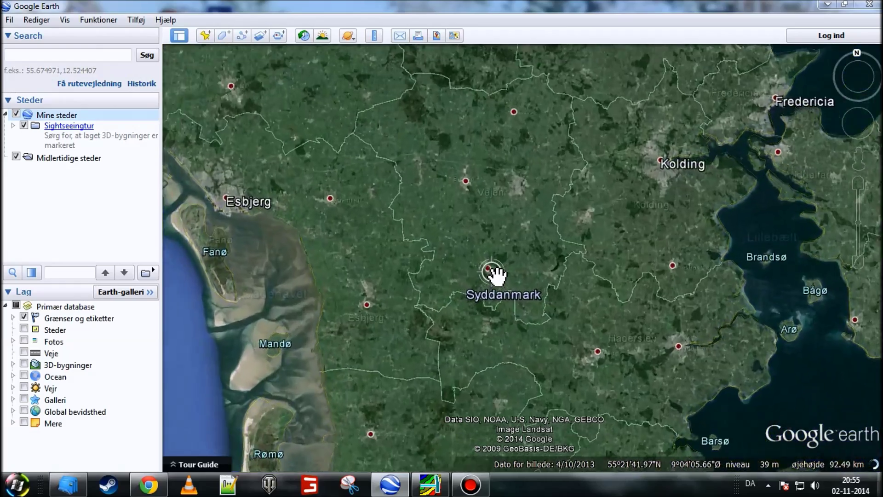
pyautogui.scroll(5, 496, 275)
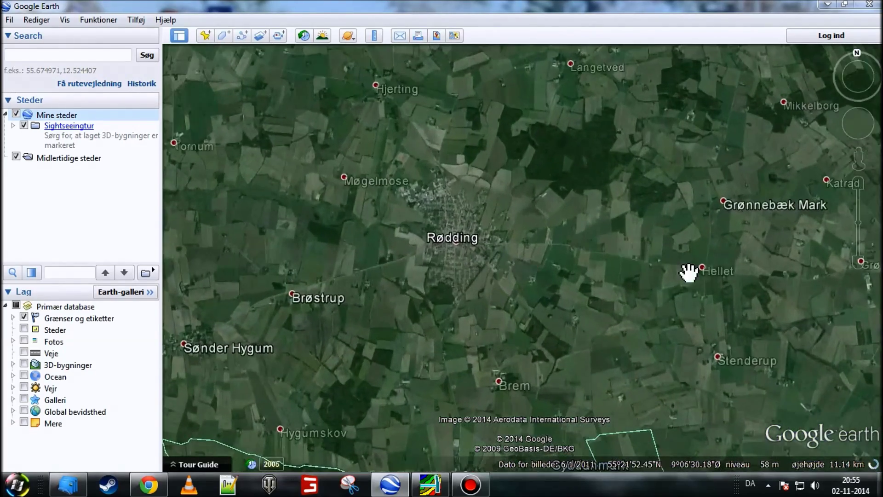
pyautogui.moveTo(689, 272); pyautogui.dragTo(489, 312)
pyautogui.scroll(2, 460, 299)
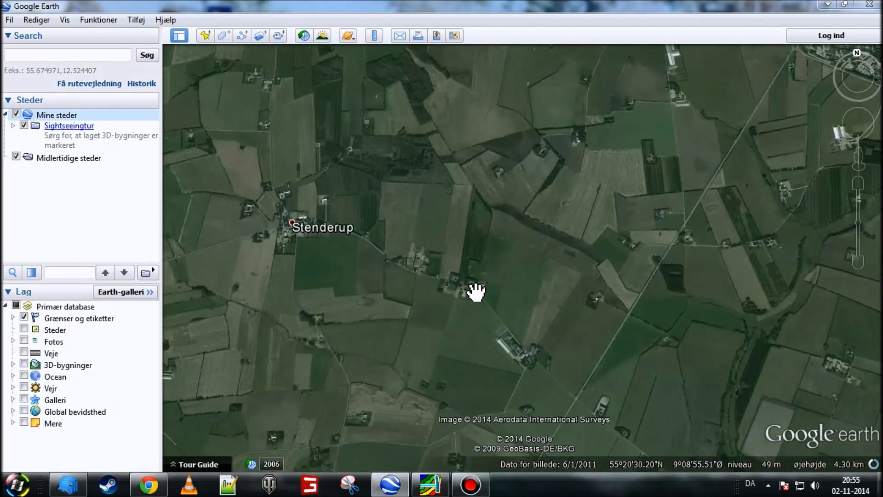
pyautogui.scroll(-3, 478, 285)
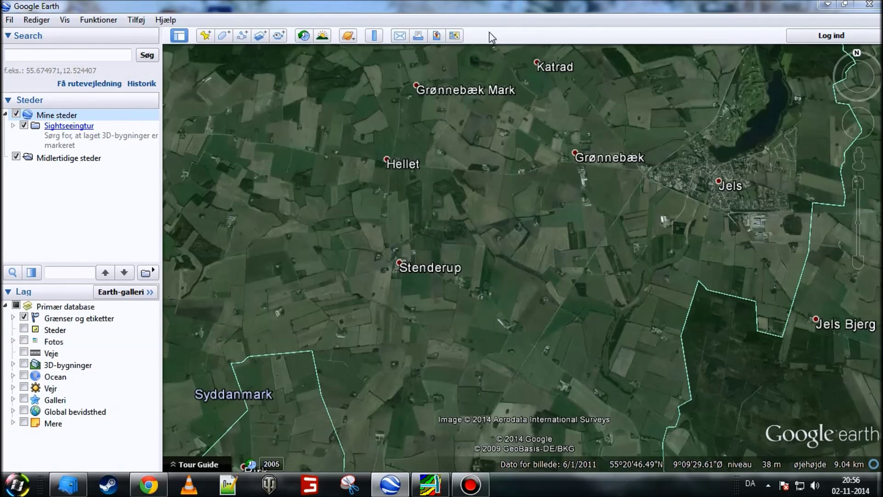
# Step: Start a new path and look through its style, altitude and measurement tabs
pyautogui.click(240, 37)
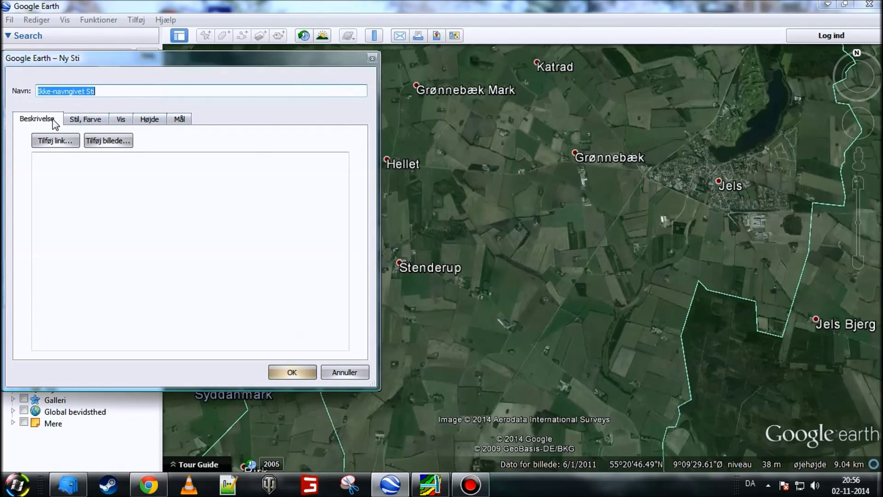
pyautogui.click(94, 121)
pyautogui.click(154, 121)
pyautogui.click(178, 120)
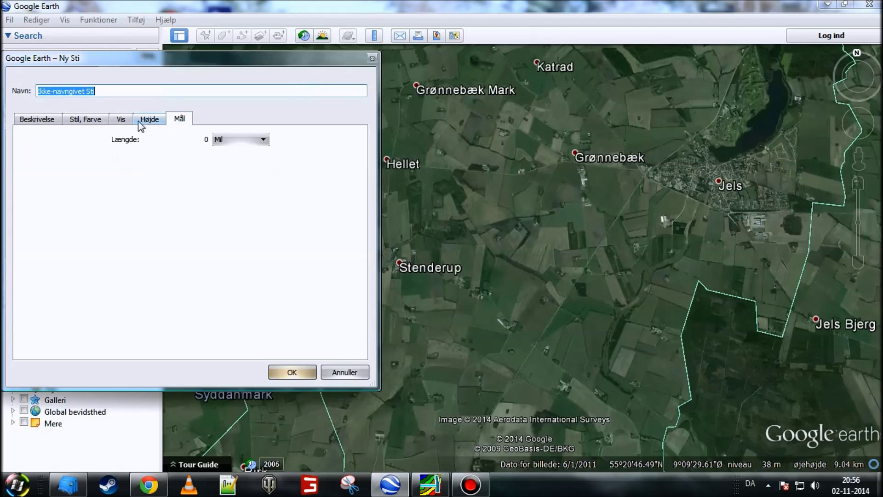
pyautogui.click(143, 121)
pyautogui.click(101, 121)
pyautogui.press('Left')
pyautogui.press('Right')
pyautogui.press('Right')
pyautogui.press('Right')
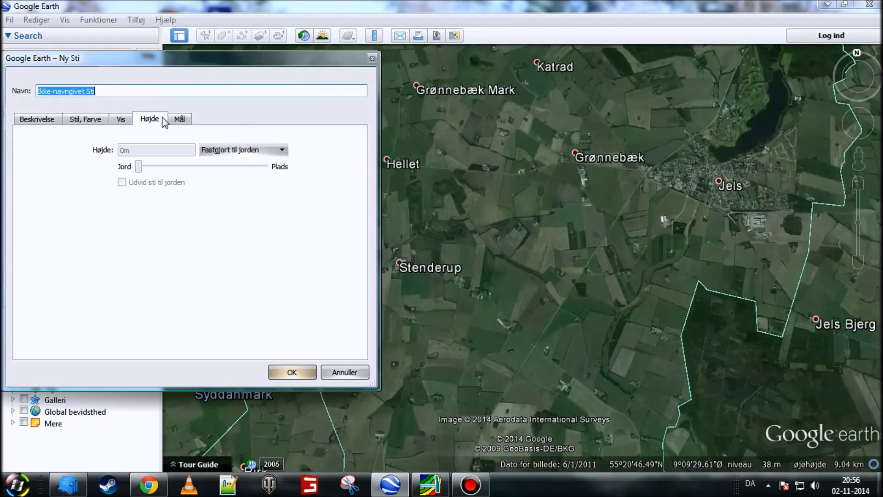
pyautogui.press('Right')
pyautogui.click(53, 121)
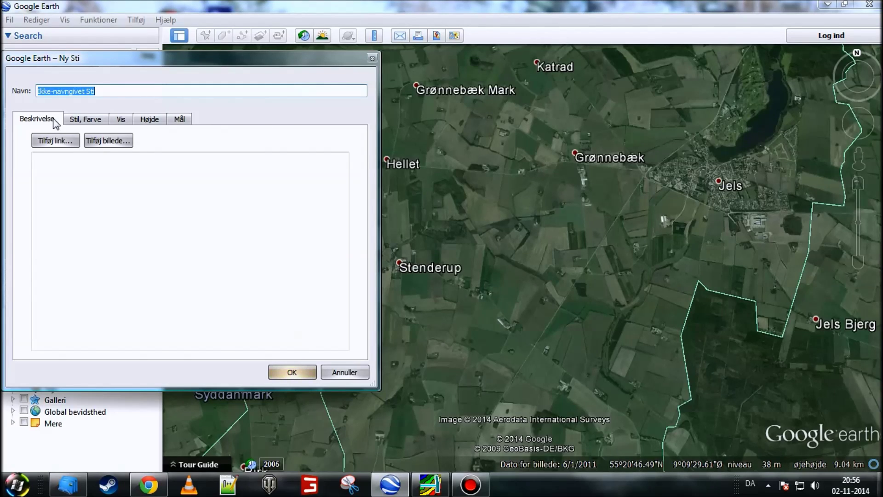
# Step: Cycle through the path dialog's tabs again, ending on Mål's length-unit list
pyautogui.click(91, 122)
pyautogui.click(61, 120)
pyautogui.click(68, 119)
pyautogui.click(135, 120)
pyautogui.click(179, 119)
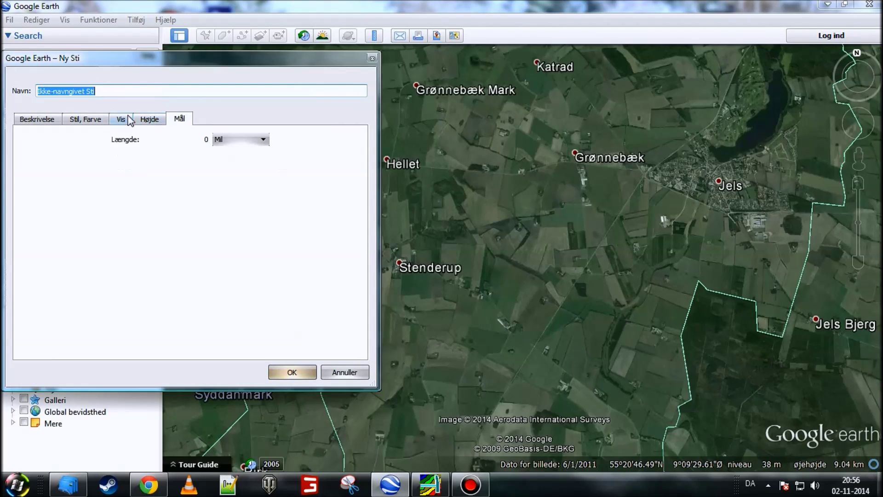
pyautogui.click(88, 119)
pyautogui.click(50, 119)
pyautogui.click(91, 119)
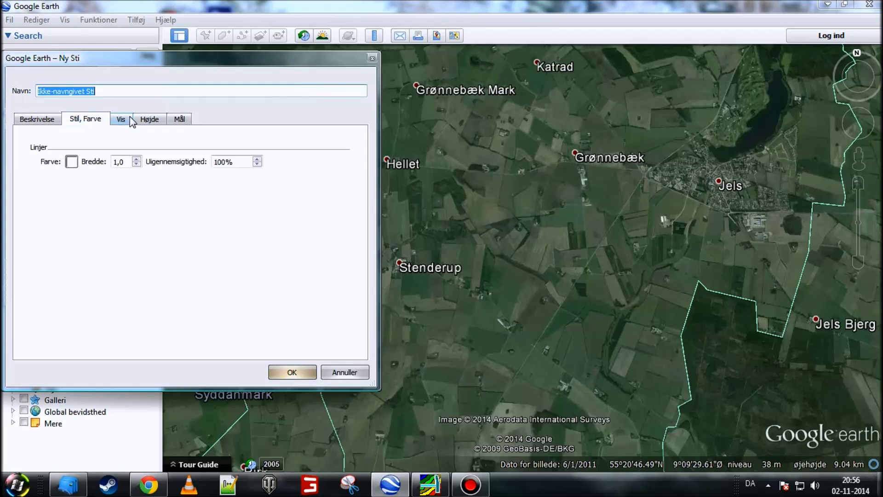
pyautogui.click(131, 121)
pyautogui.click(146, 121)
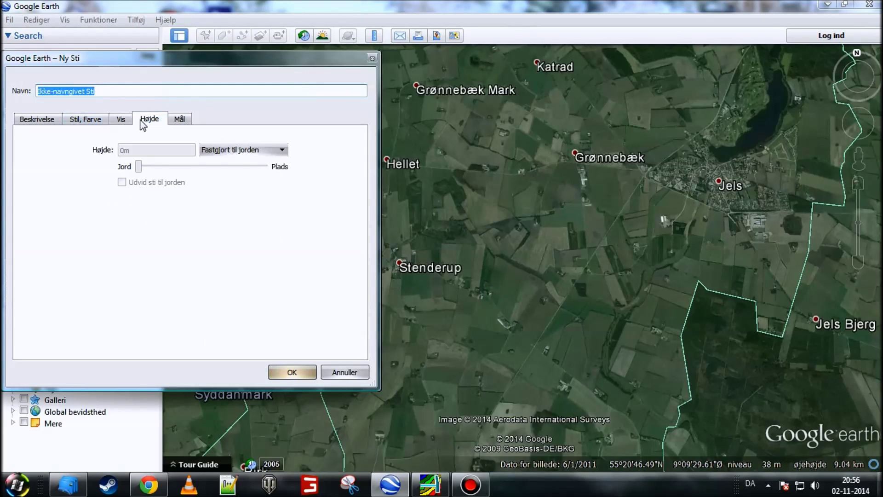
pyautogui.click(181, 121)
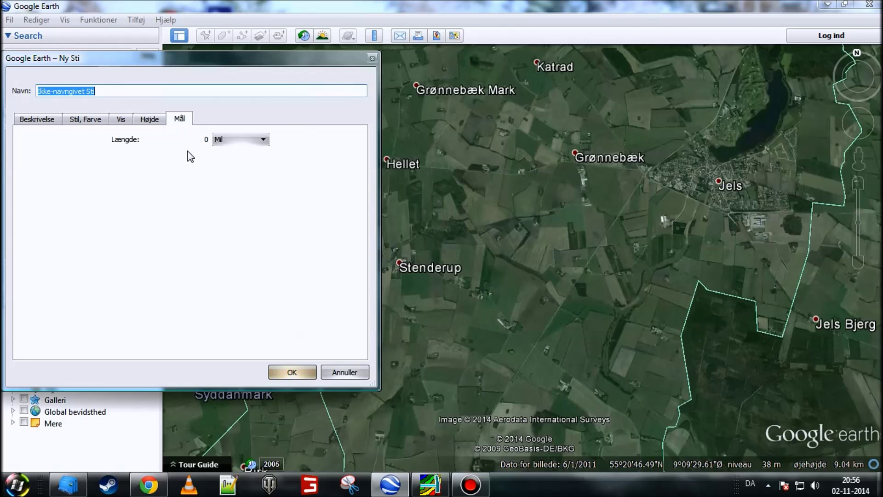
pyautogui.click(244, 140)
# Step: Change the path's length unit from Mil to Kilometer and move the dialog aside
pyautogui.click(243, 142)
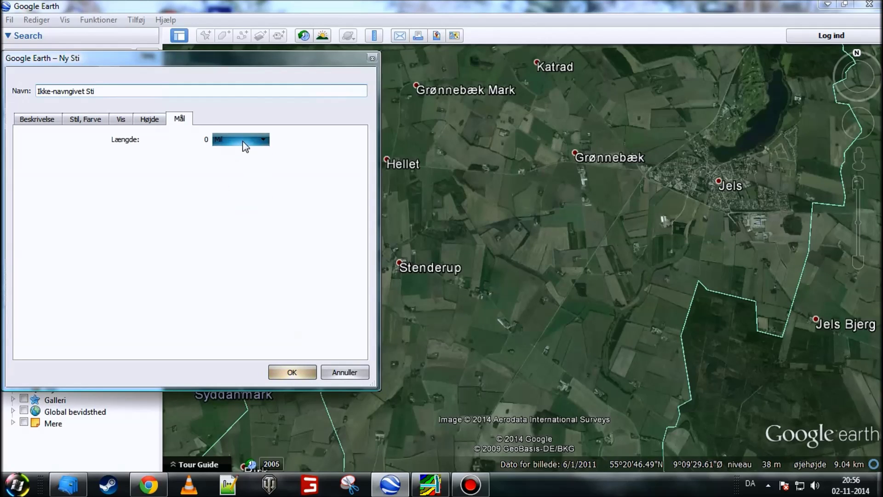
pyautogui.click(236, 146)
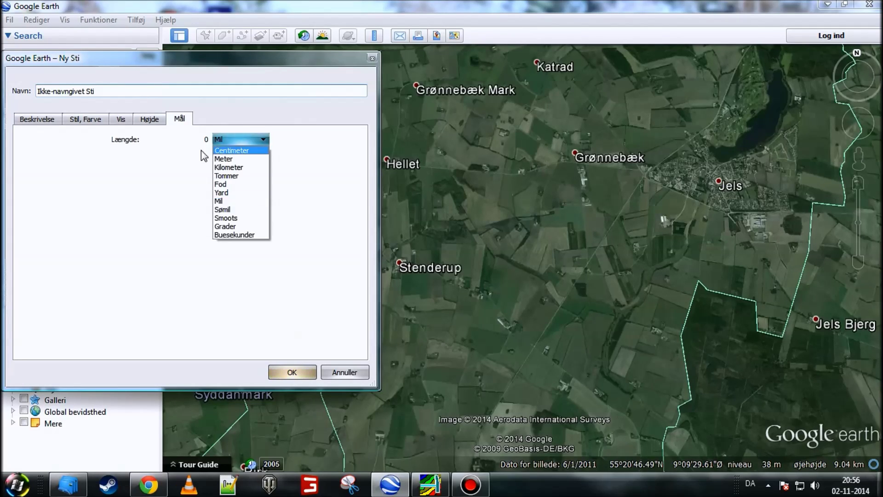
pyautogui.click(243, 168)
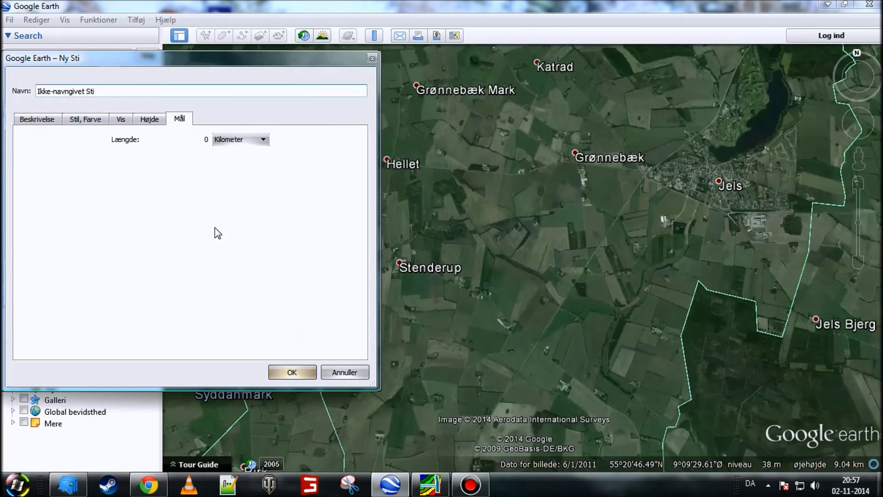
pyautogui.moveTo(251, 63); pyautogui.dragTo(60, 68)
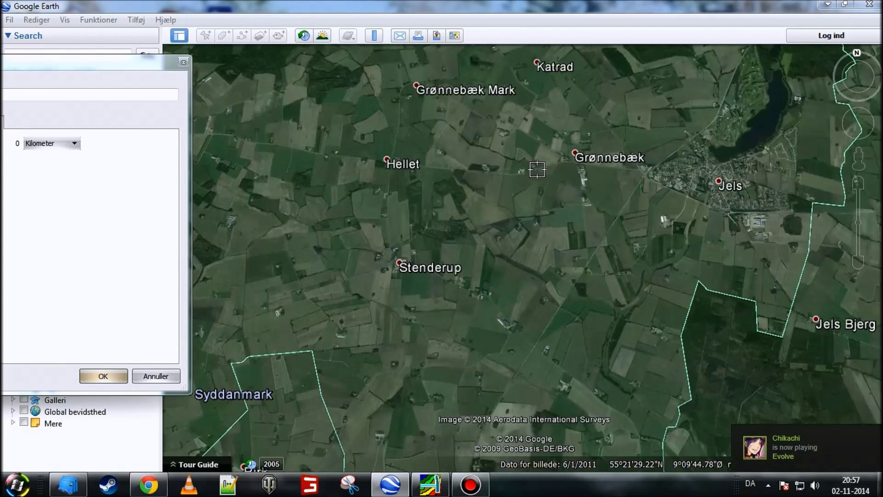
# Step: Draw a vertical 2 km line east of Stenderup, then add a westward leg
pyautogui.click(537, 170)
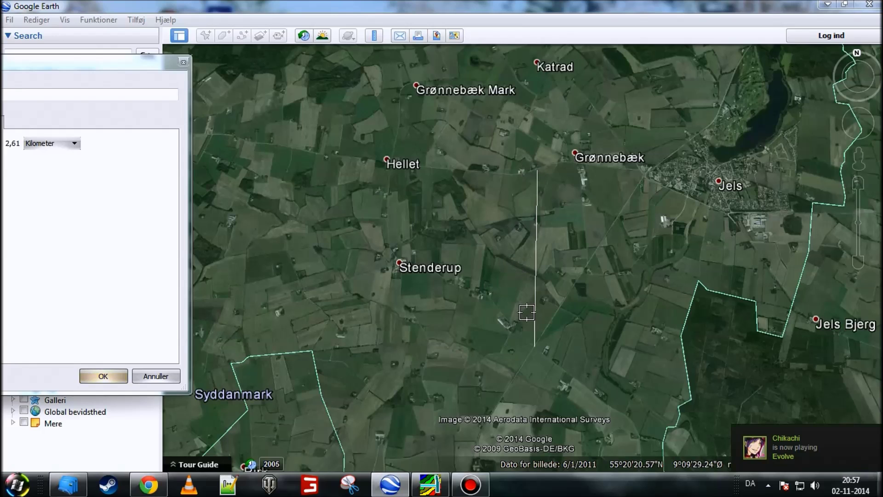
pyautogui.moveTo(64, 64); pyautogui.dragTo(114, 65)
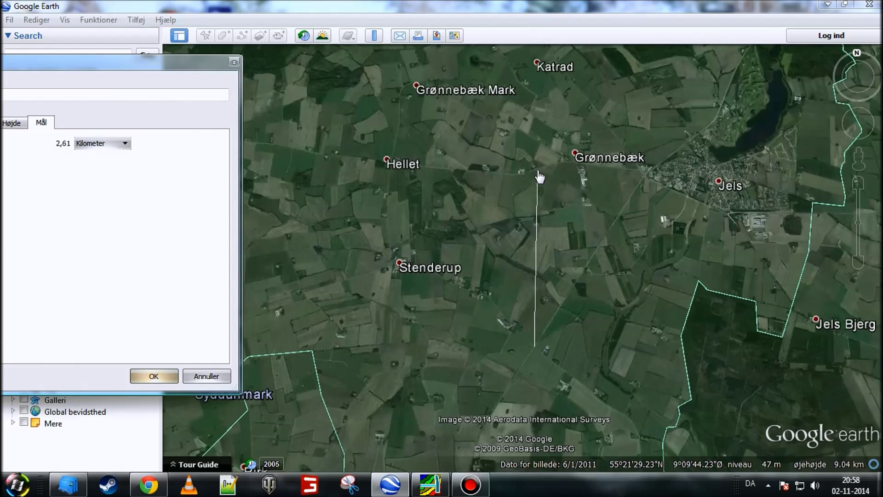
pyautogui.moveTo(538, 177); pyautogui.dragTo(533, 216)
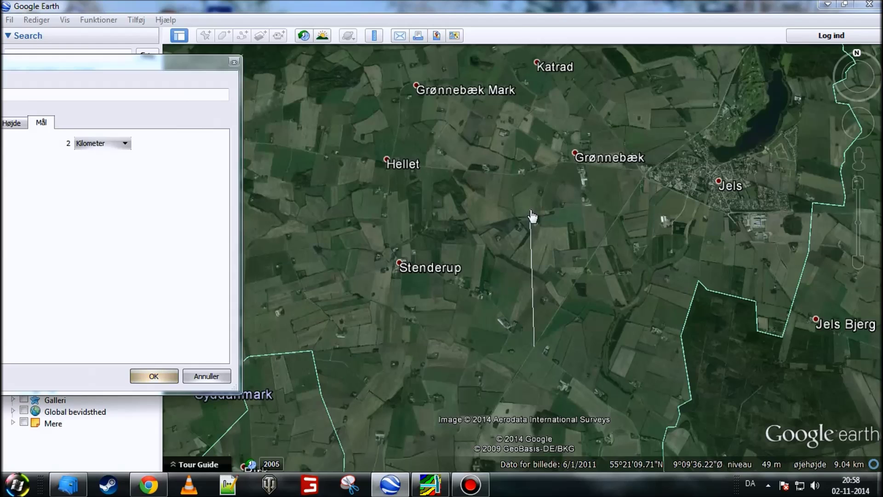
pyautogui.moveTo(533, 216); pyautogui.dragTo(536, 216)
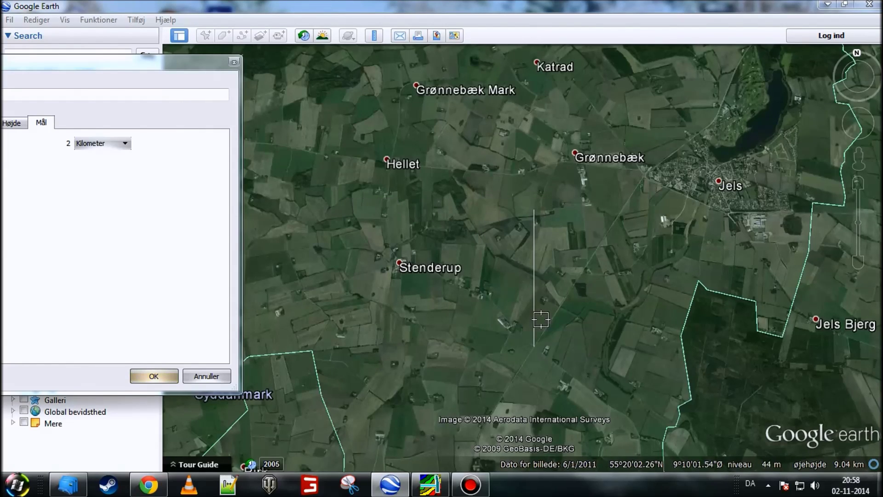
pyautogui.click(383, 208)
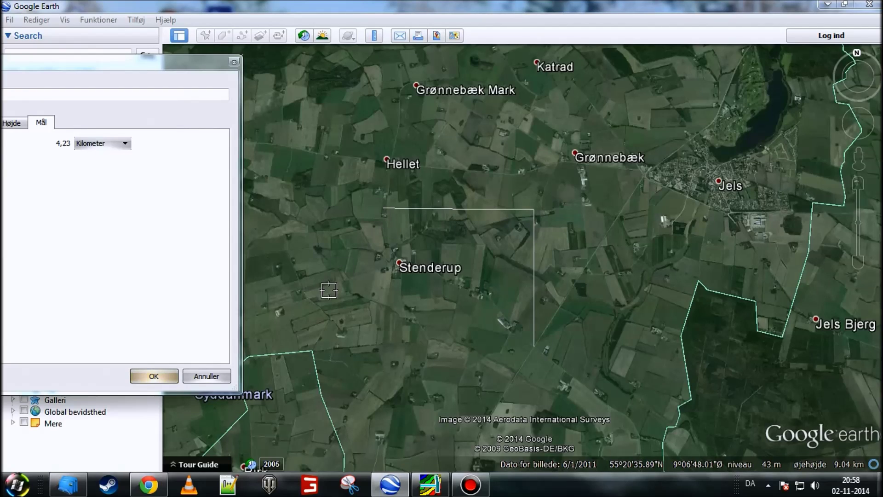
# Step: Trim the top edge to 2 km (4 km total) and add the square's left side
pyautogui.moveTo(384, 209); pyautogui.dragTo(392, 211)
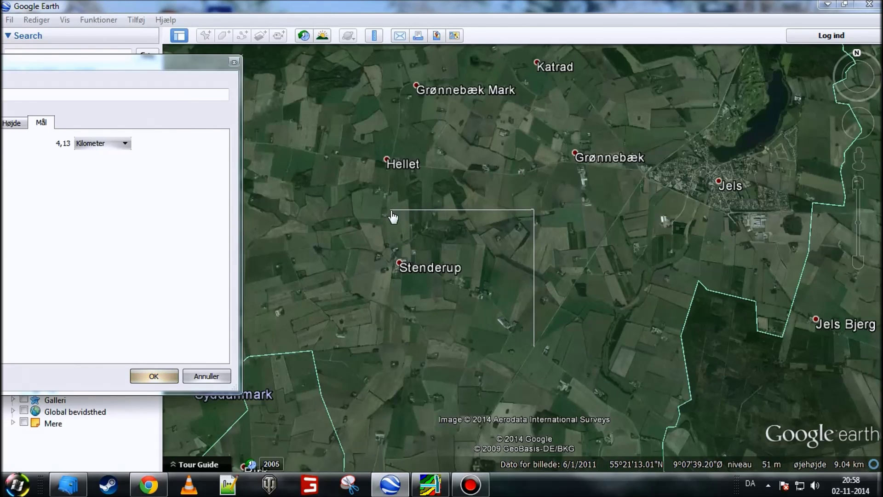
pyautogui.moveTo(391, 211); pyautogui.dragTo(398, 211)
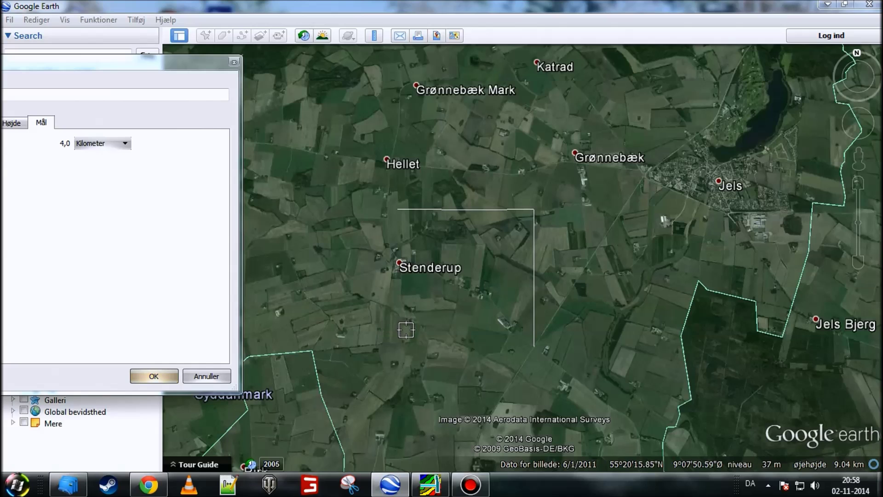
pyautogui.click(398, 340)
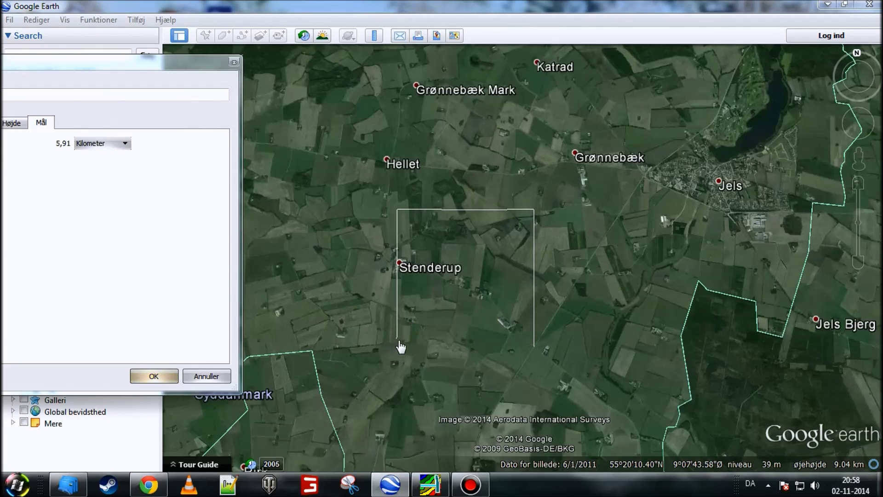
# Step: Straighten the lower-left corner and add the bottom edge, closing the square at 7,98 km
pyautogui.moveTo(399, 342)
pyautogui.mouseDown()
pyautogui.moveTo(392, 342)
pyautogui.moveTo(398, 346)
pyautogui.mouseUp()
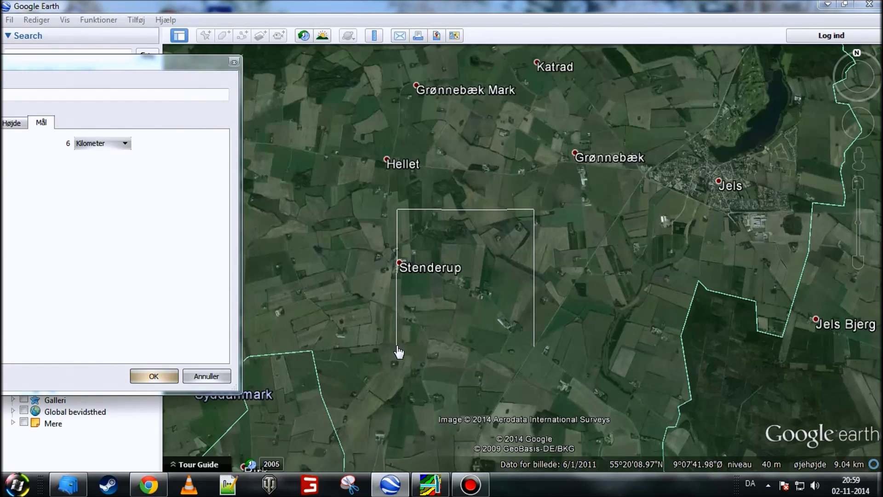
pyautogui.moveTo(398, 346); pyautogui.dragTo(392, 345)
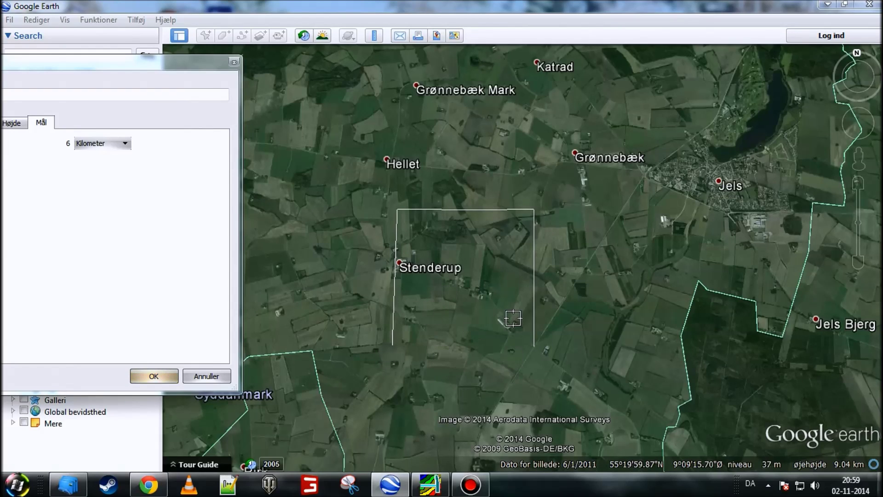
pyautogui.click(394, 347)
pyautogui.moveTo(395, 350); pyautogui.dragTo(396, 348)
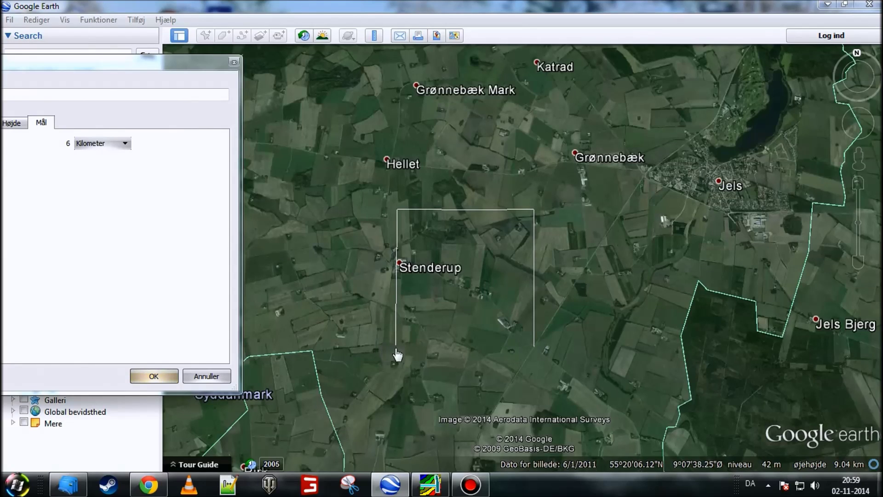
pyautogui.click(537, 347)
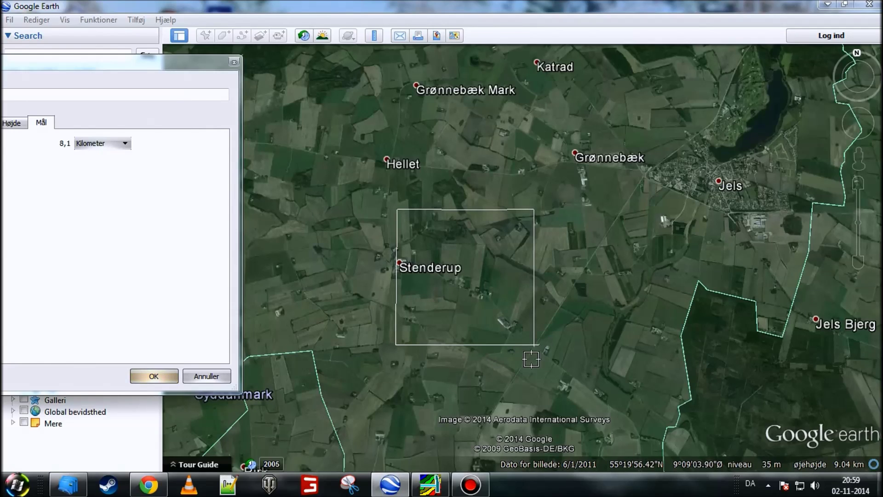
pyautogui.moveTo(537, 347); pyautogui.dragTo(535, 345)
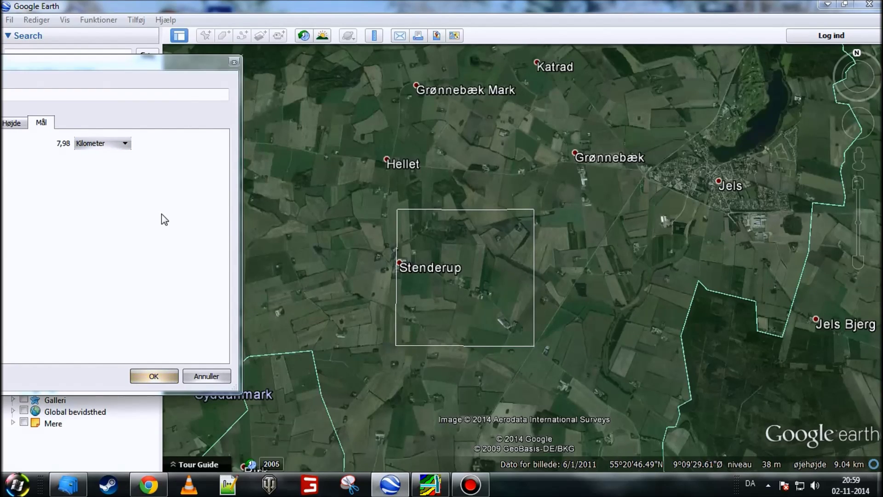
pyautogui.scroll(3, 552, 345)
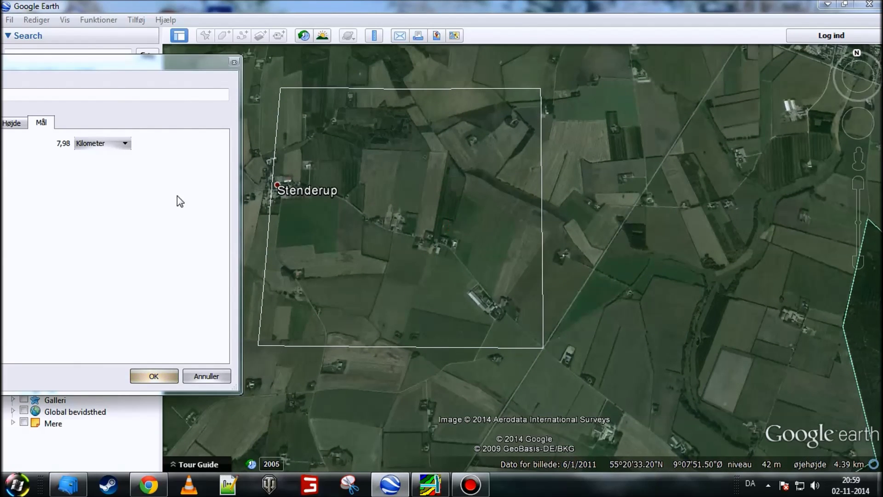
# Step: Save the 7,98 km square path, centre it in view, and minimise Google Earth
pyautogui.click(171, 375)
pyautogui.moveTo(454, 181); pyautogui.dragTo(502, 262)
pyautogui.moveTo(499, 259); pyautogui.dragTo(500, 171, button='middle')
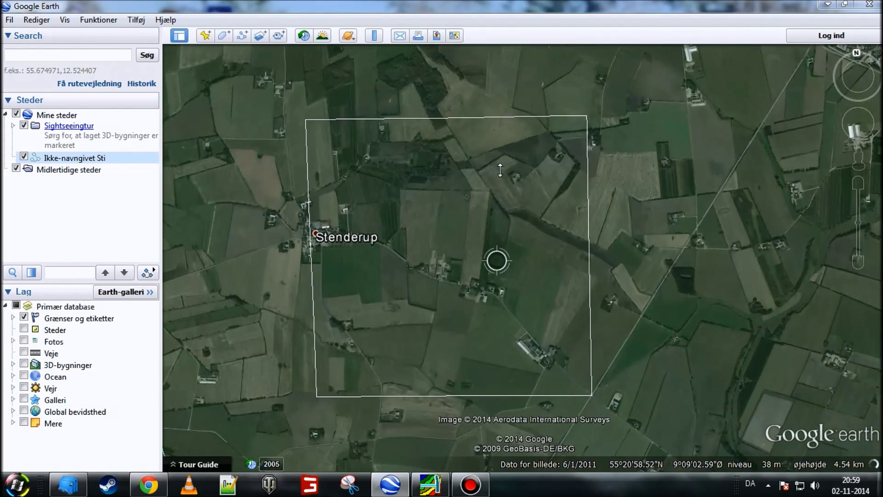
pyautogui.moveTo(475, 191); pyautogui.dragTo(509, 183)
pyautogui.moveTo(499, 175); pyautogui.dragTo(498, 179, button='middle')
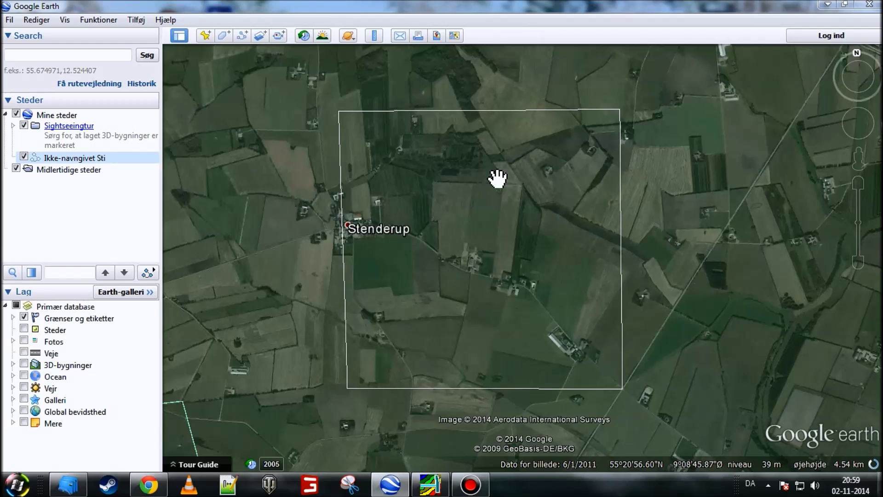
pyautogui.click(826, 5)
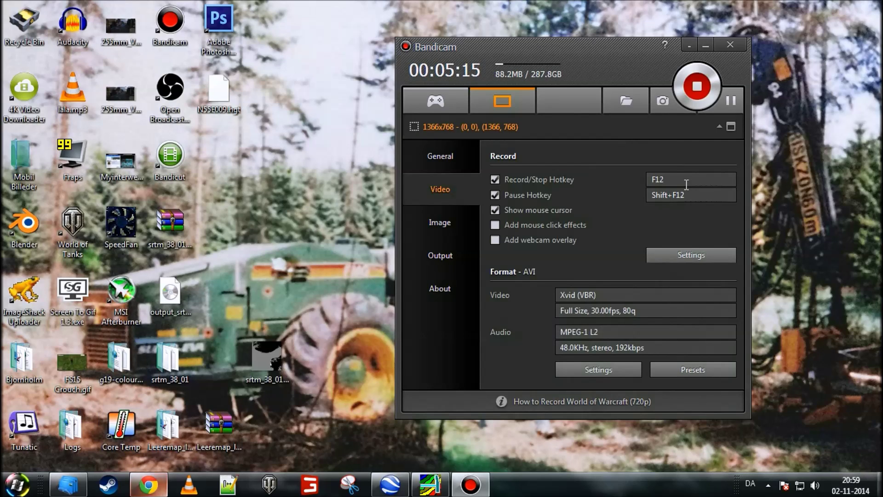
# Step: Close the Bandicam window and restore Chrome with the FS-UK DEM tutorial
pyautogui.click(689, 46)
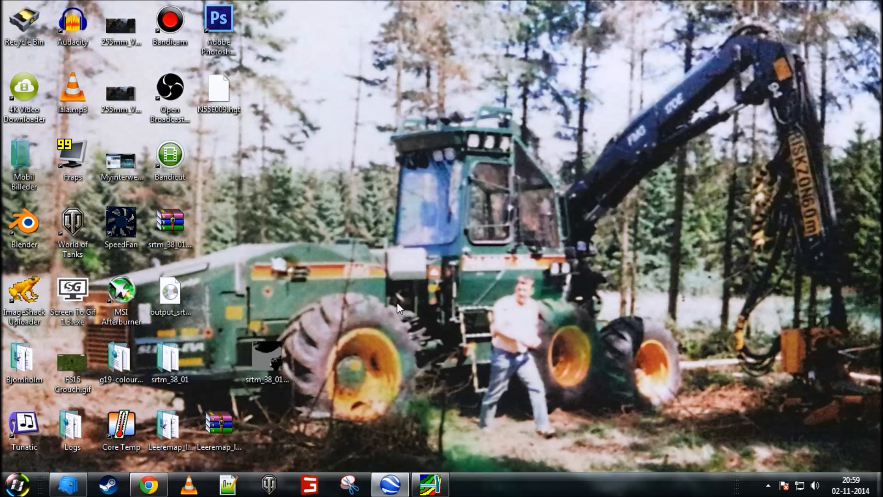
pyautogui.click(148, 484)
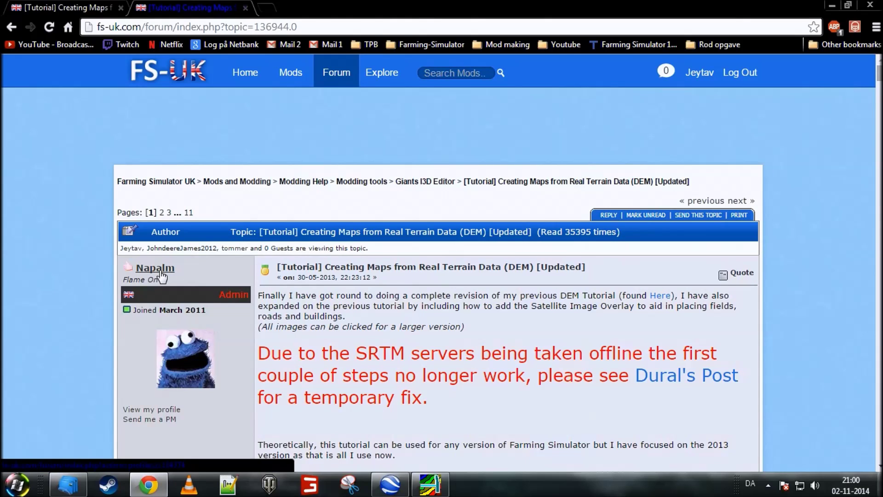
pyautogui.scroll(-2, 189, 266)
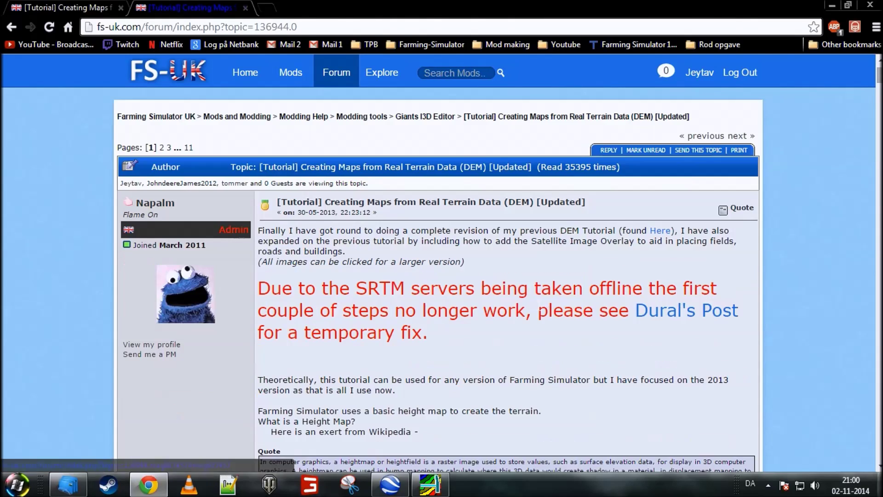
pyautogui.scroll(2, 172, 276)
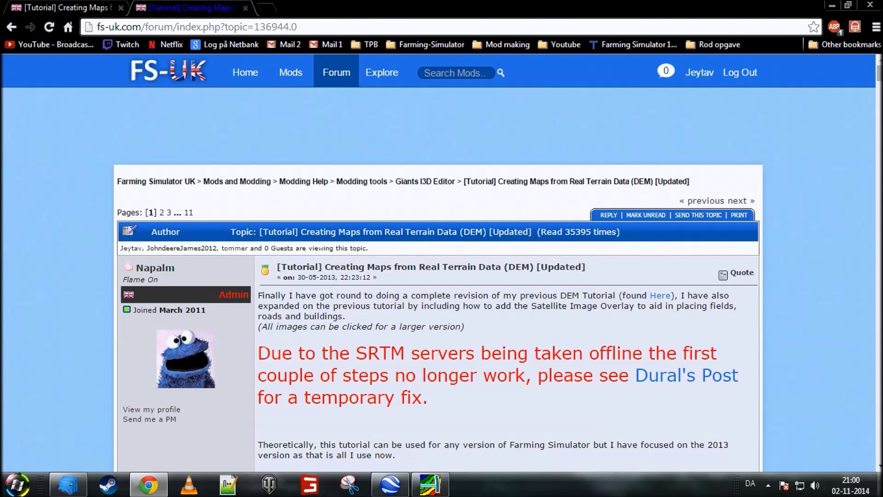
pyautogui.moveTo(258, 353); pyautogui.dragTo(438, 406)
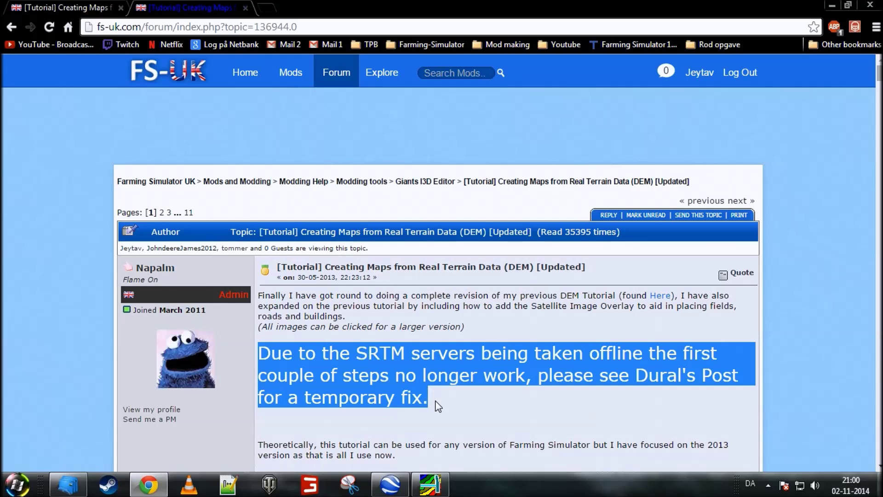
pyautogui.click(437, 406)
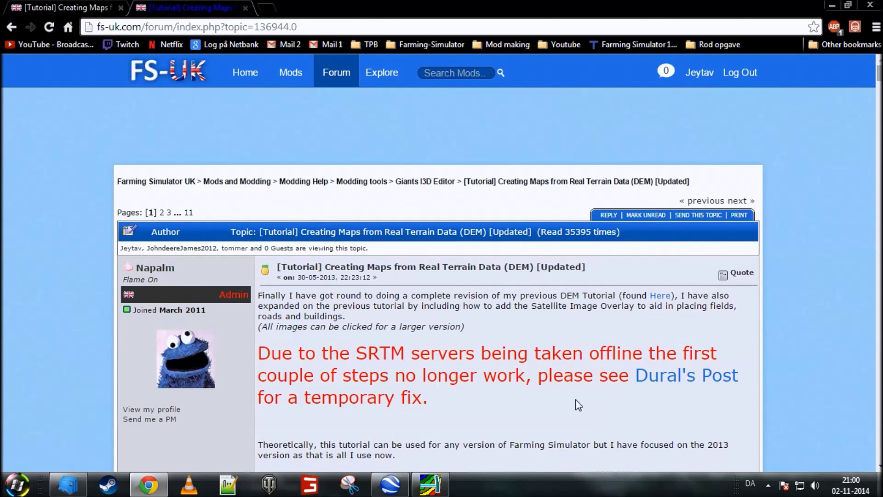
# Step: Open Dural's Post from the link in the red notice
pyautogui.click(663, 381)
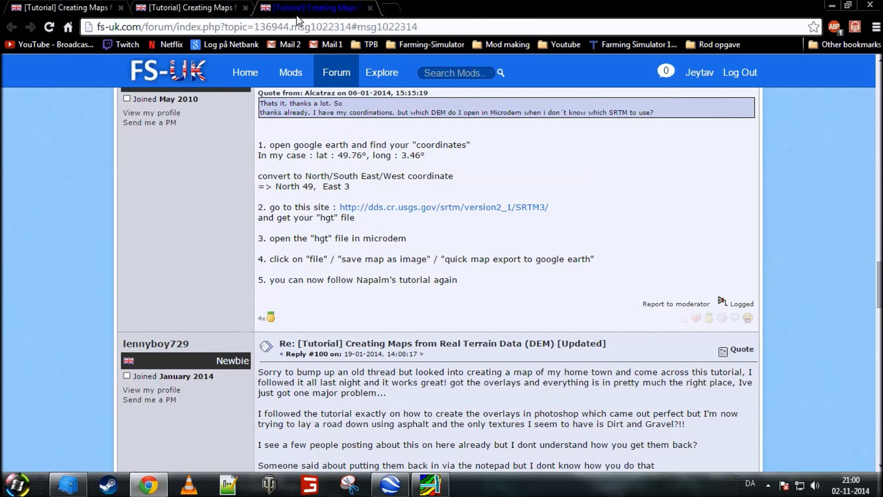
pyautogui.click(390, 485)
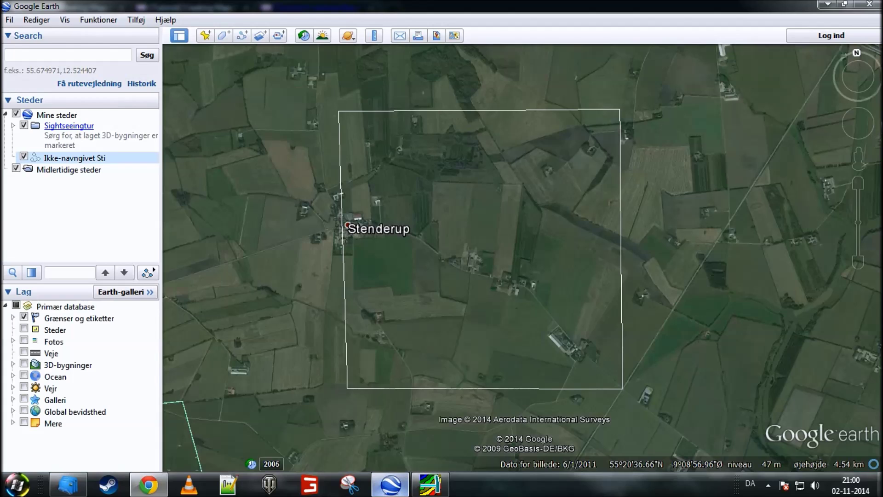
pyautogui.moveTo(148, 484)
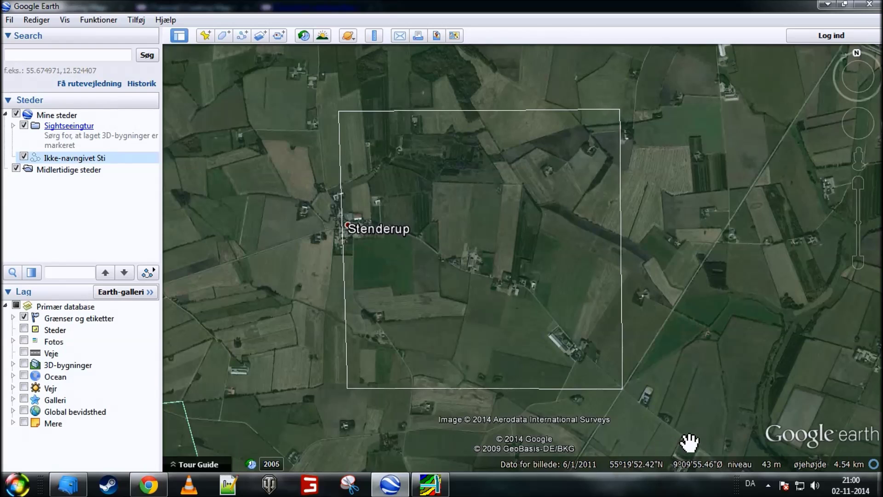
pyautogui.click(148, 485)
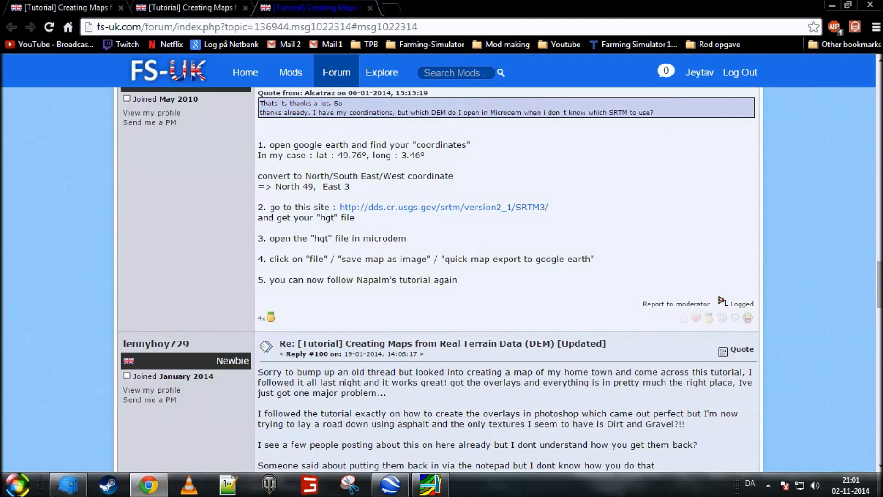
# Step: Follow the dds.cr.usgs.gov SRTM3 link and open its Eurasia/ folder
pyautogui.click(373, 211)
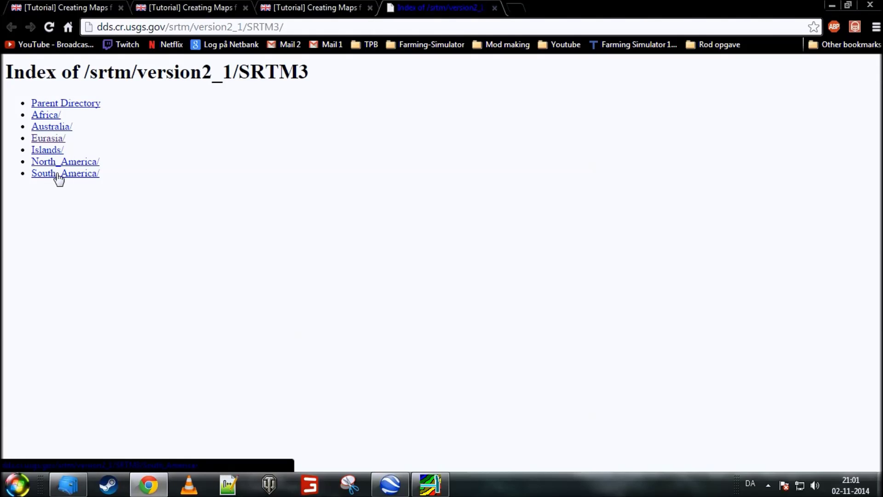
pyautogui.click(50, 141)
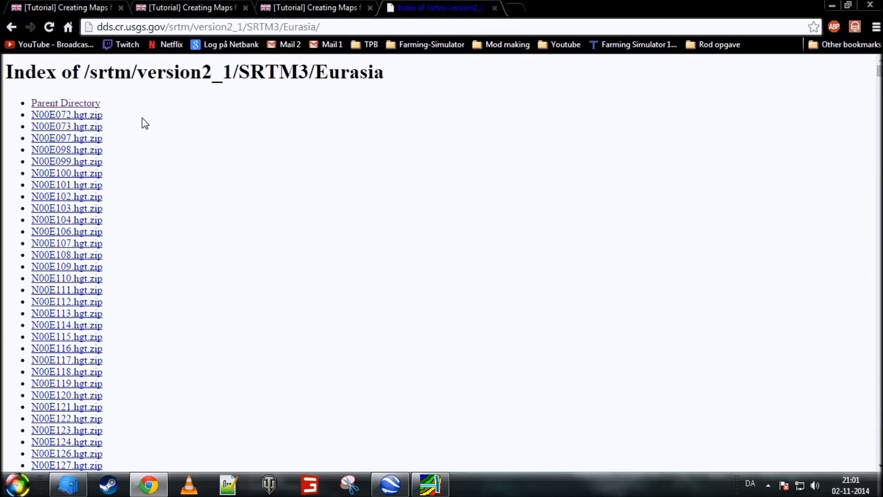
# Step: Download N55E009.hgt.zip from the SRTM3 Eurasia index and open the archive in WinRAR
pyautogui.scroll(-5, 119, 177)
pyautogui.scroll(5, 119, 185)
pyautogui.scroll(-8, 118, 116)
pyautogui.scroll(8, 110, 131)
pyautogui.scroll(-15, 111, 258)
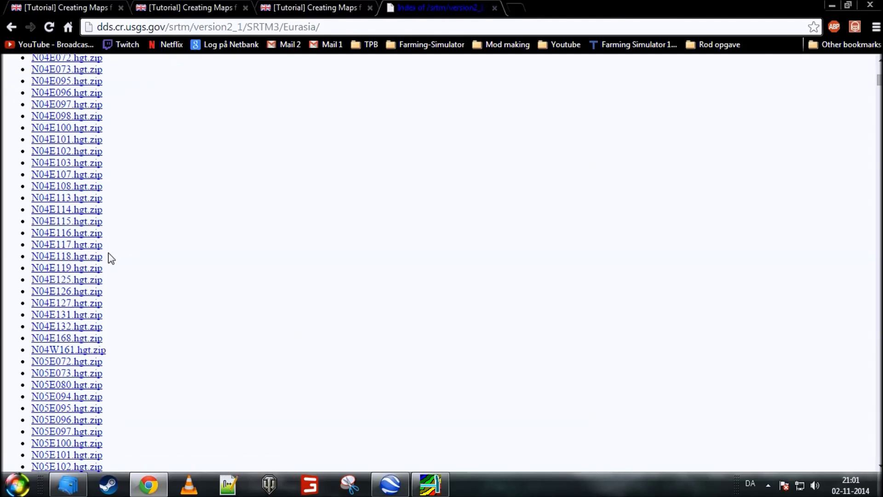
pyautogui.scroll(-20, 199, 253)
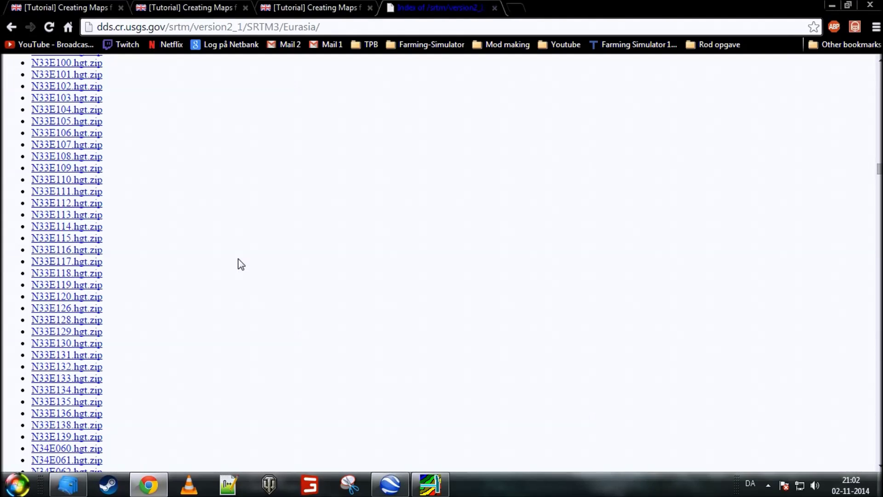
pyautogui.scroll(-20, 240, 266)
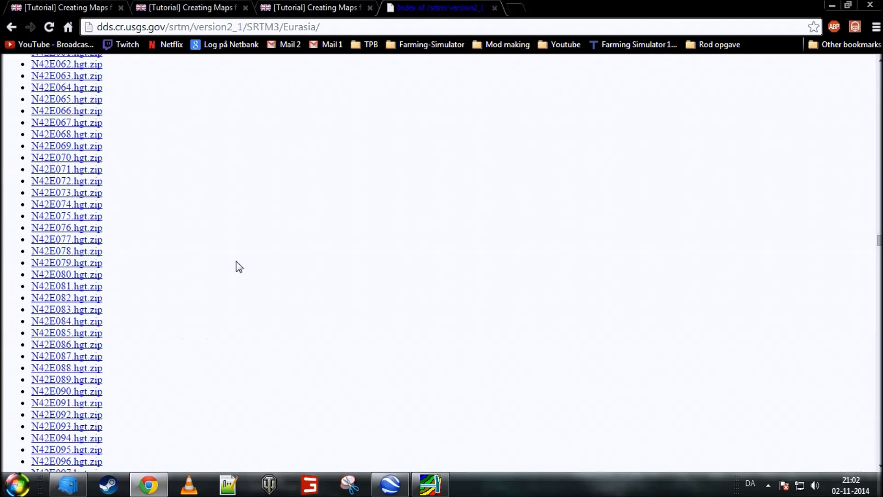
pyautogui.scroll(-20, 239, 269)
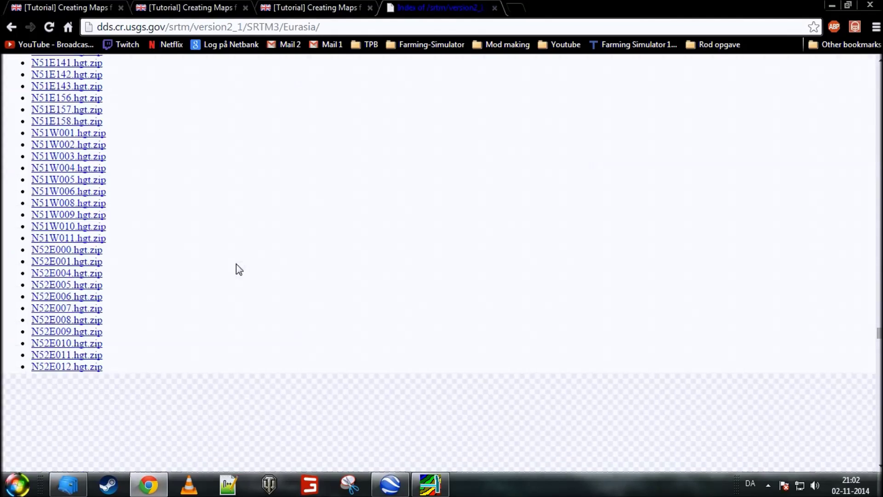
pyautogui.scroll(-20, 236, 264)
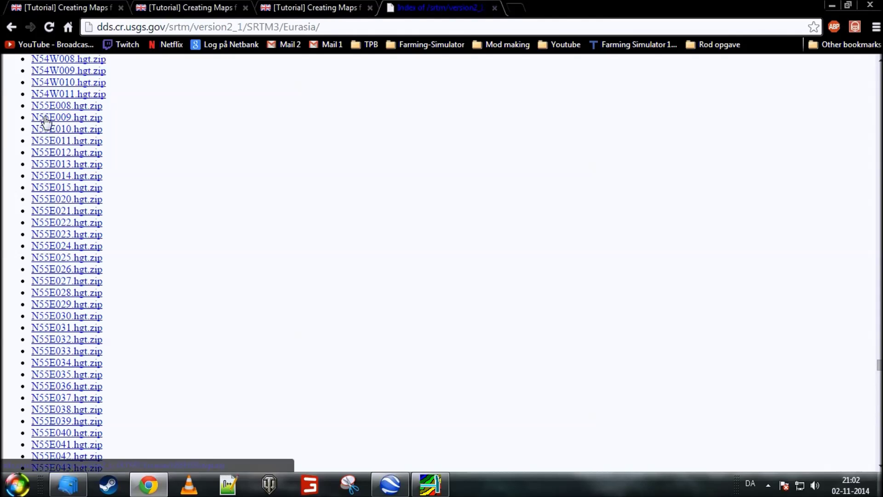
pyautogui.click(88, 121)
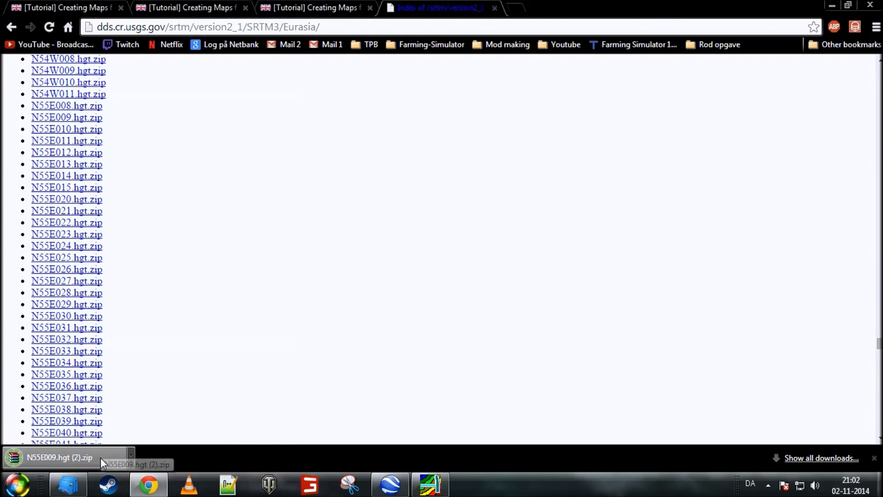
pyautogui.click(72, 457)
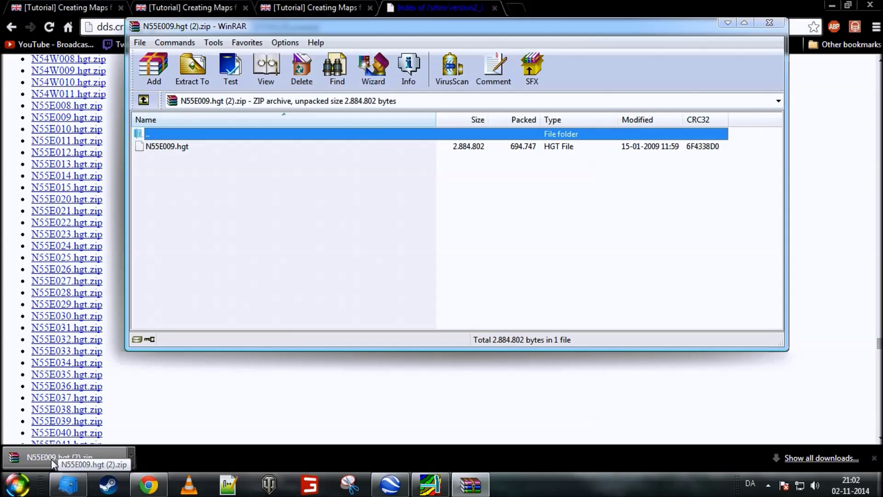
# Step: Extract N55E009.hgt to the desktop, overwriting the existing copy, then close WinRAR
pyautogui.moveTo(68, 486)
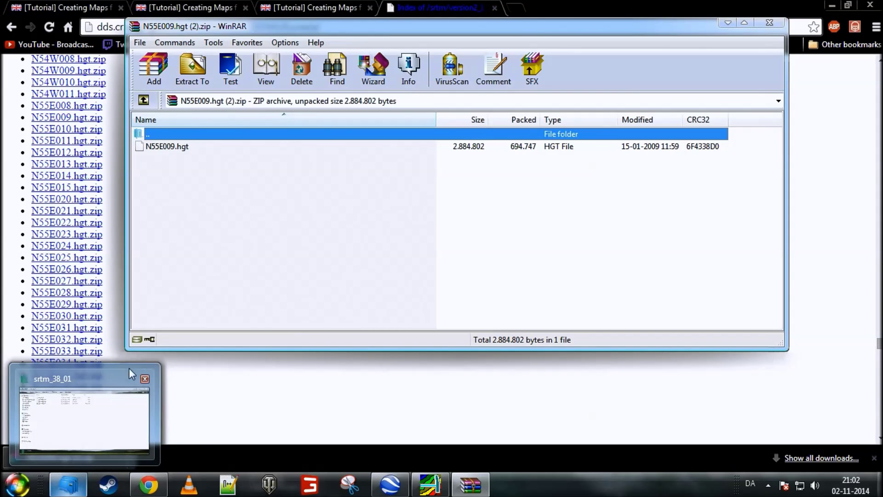
pyautogui.click(190, 226)
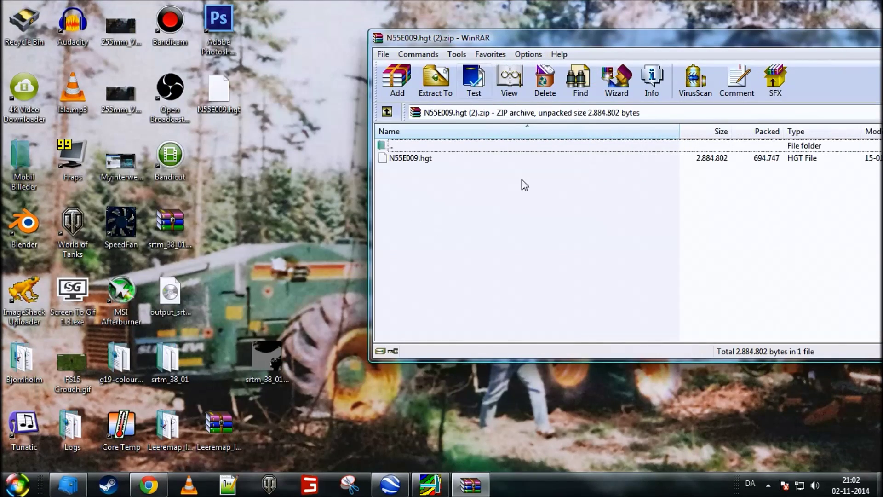
pyautogui.click(426, 160)
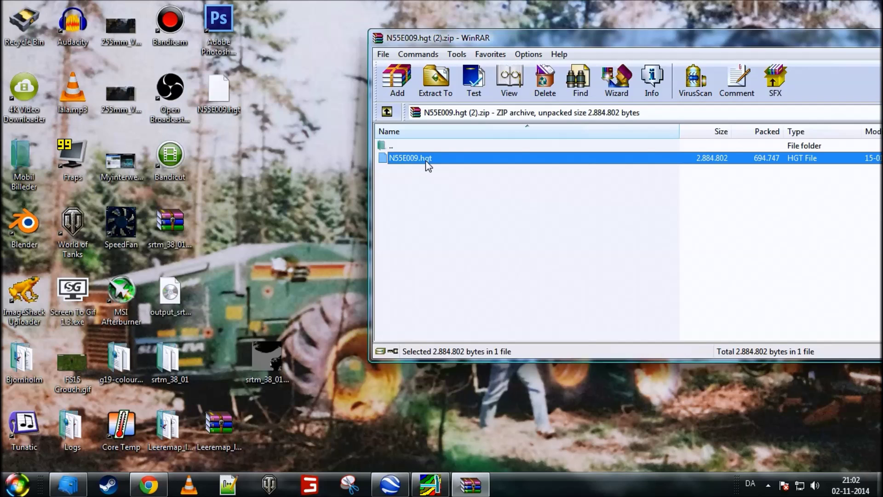
pyautogui.moveTo(427, 164); pyautogui.dragTo(251, 169)
pyautogui.moveTo(250, 170); pyautogui.dragTo(250, 169)
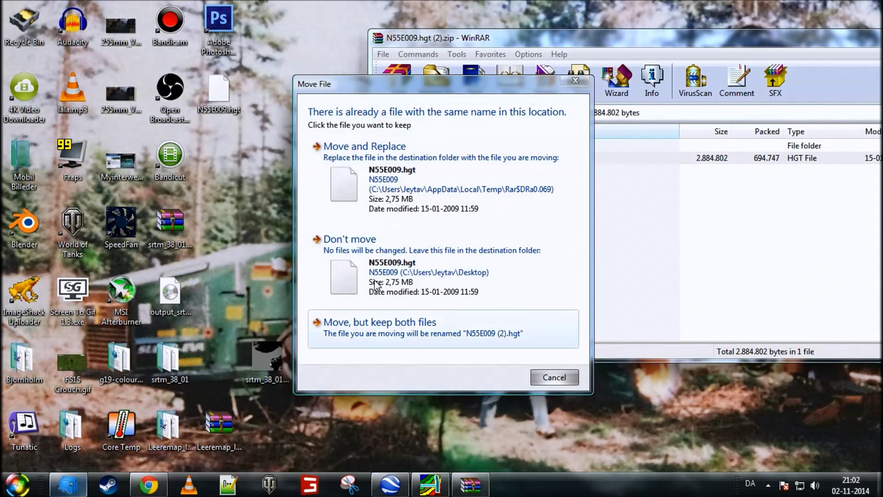
pyautogui.click(437, 189)
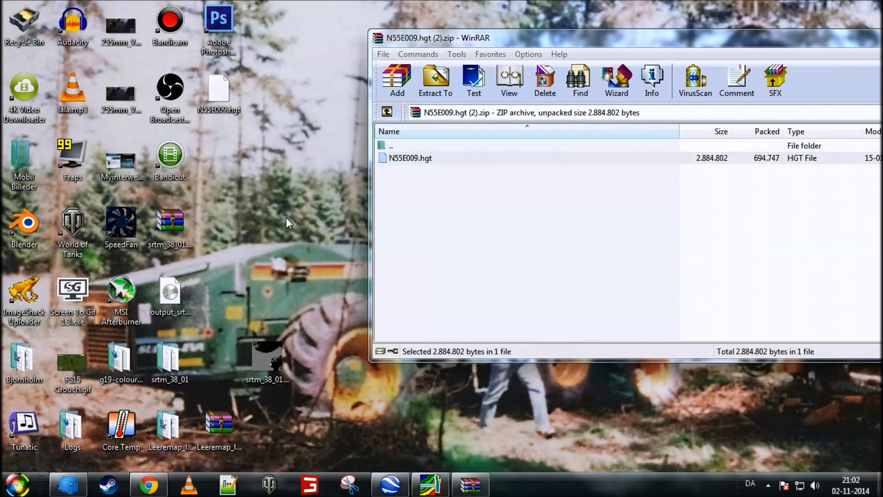
pyautogui.moveTo(614, 38); pyautogui.dragTo(463, 20)
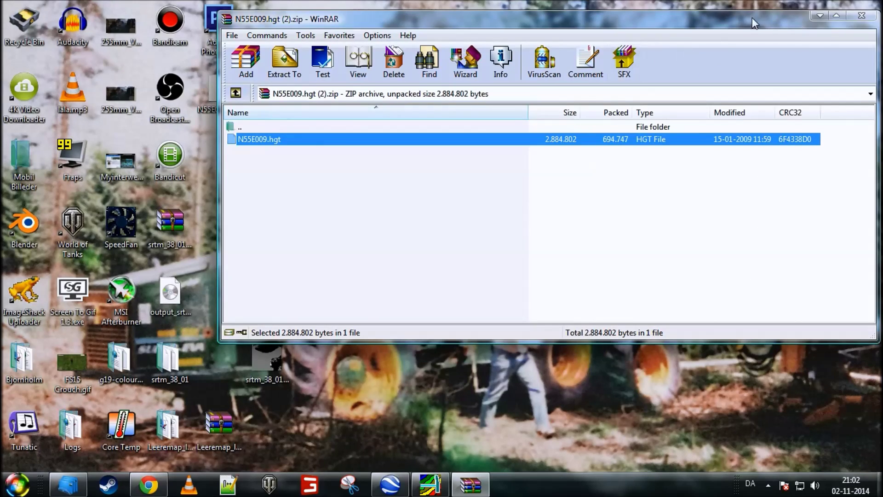
pyautogui.click(861, 16)
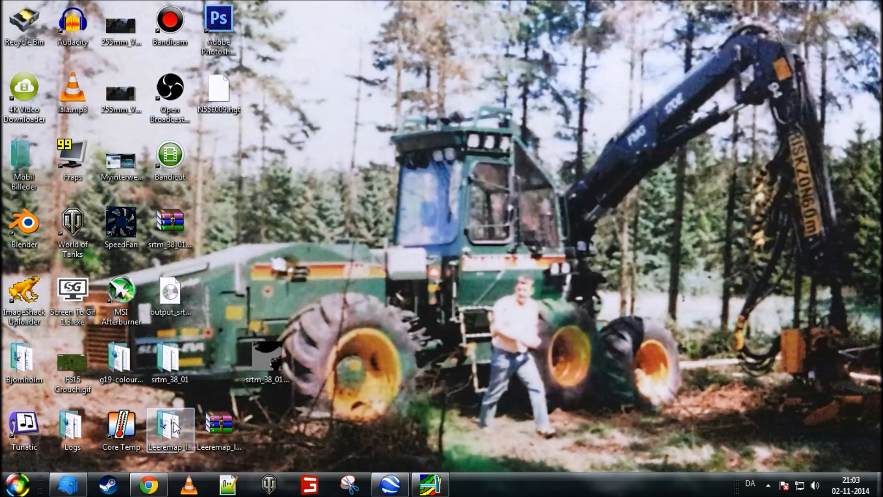
# Step: Return to Chrome and reread step 3 of the FS-UK tutorial post for the program name
pyautogui.click(148, 484)
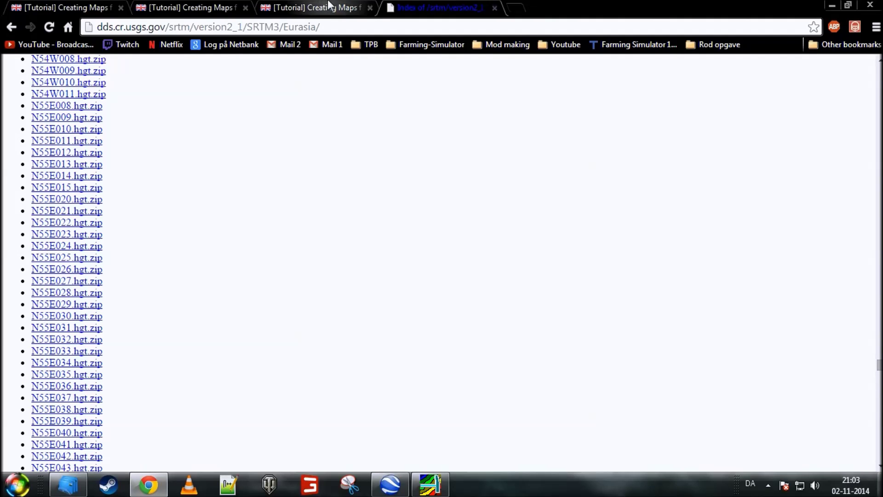
pyautogui.click(329, 6)
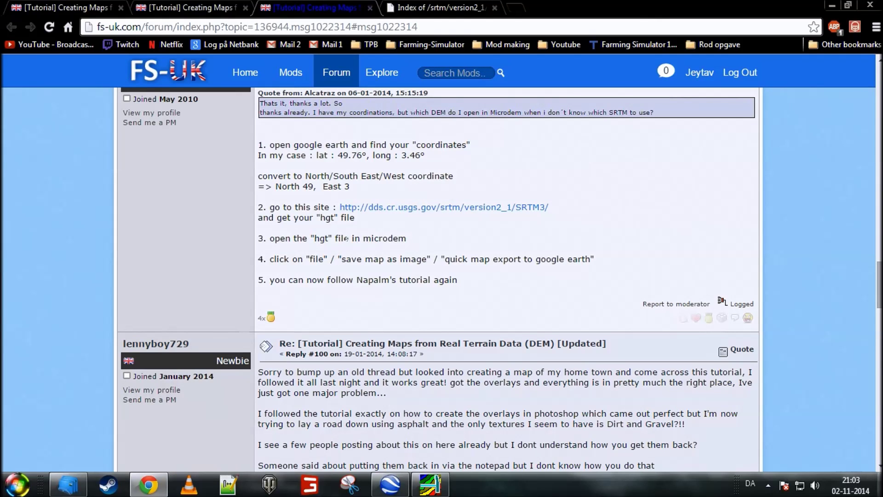
pyautogui.moveTo(364, 239); pyautogui.dragTo(398, 238)
pyautogui.click(384, 237)
# Step: Search Google for 'microdem' and open the MICRODEM Home Page result
pyautogui.click(455, 8)
pyautogui.click(457, 21)
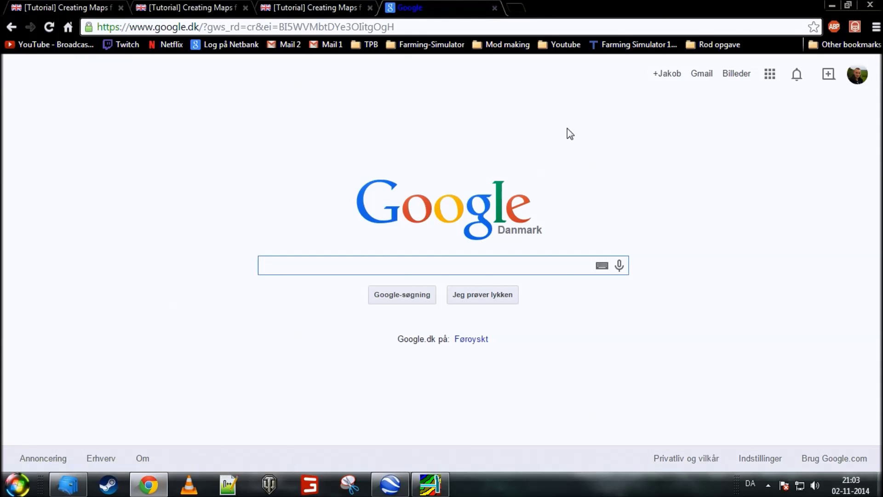
pyautogui.write('mic')
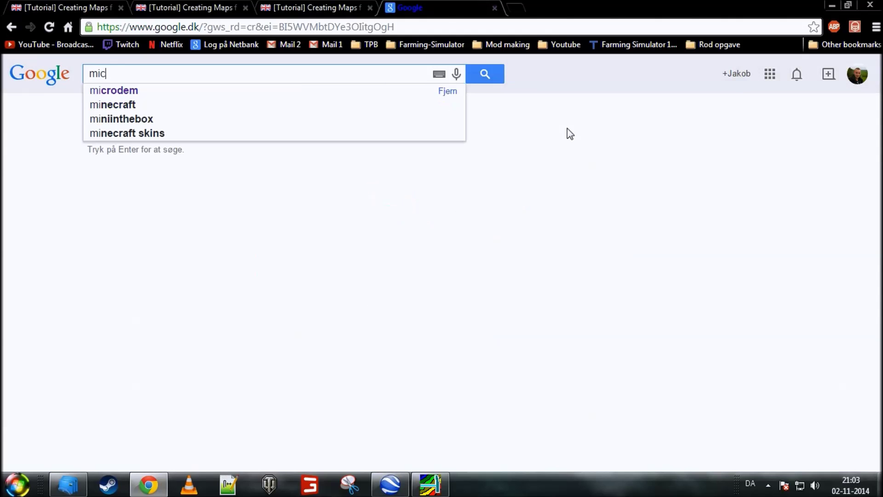
pyautogui.write('rodem')
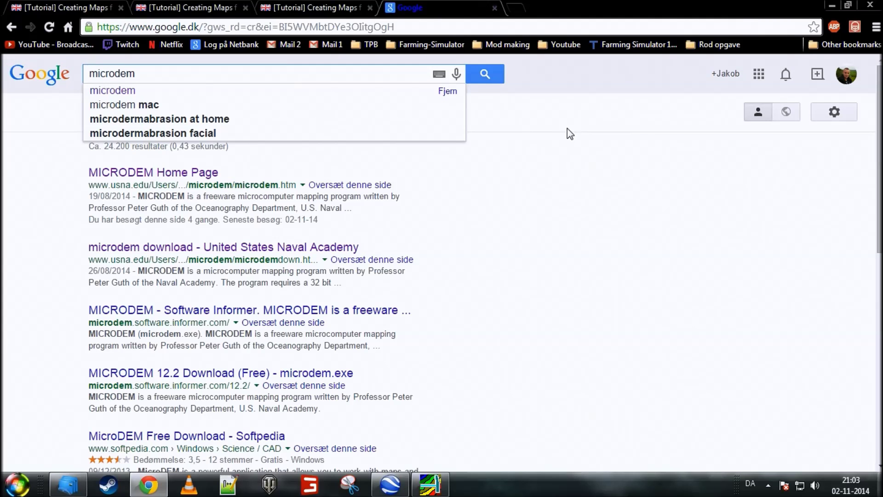
pyautogui.press('Return')
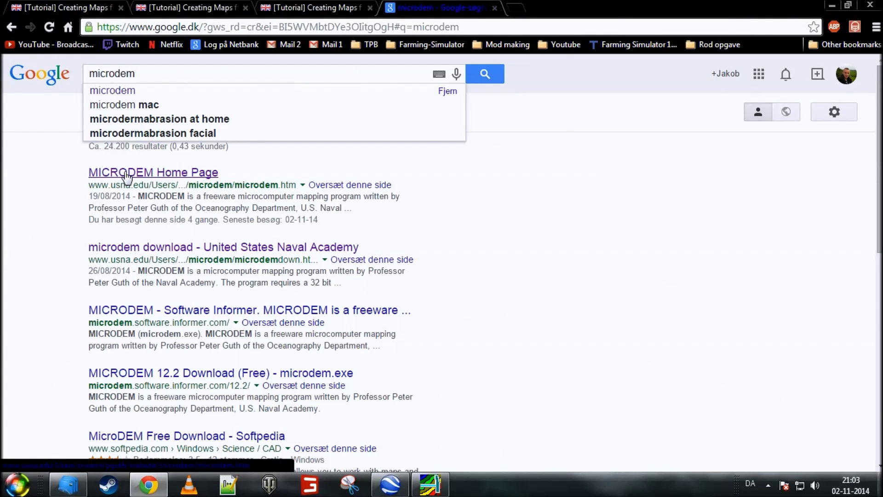
pyautogui.click(126, 173)
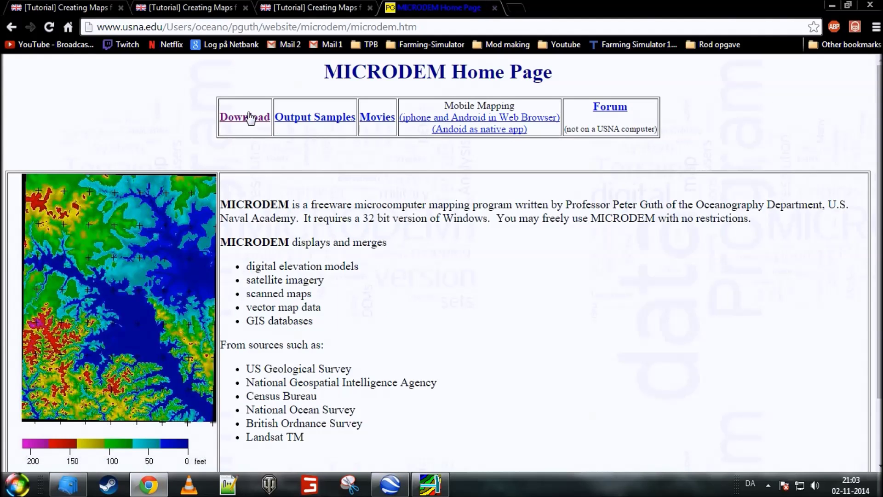
# Step: View the MICRODEM download page, then close that tab to return to the FS-UK post
pyautogui.click(251, 118)
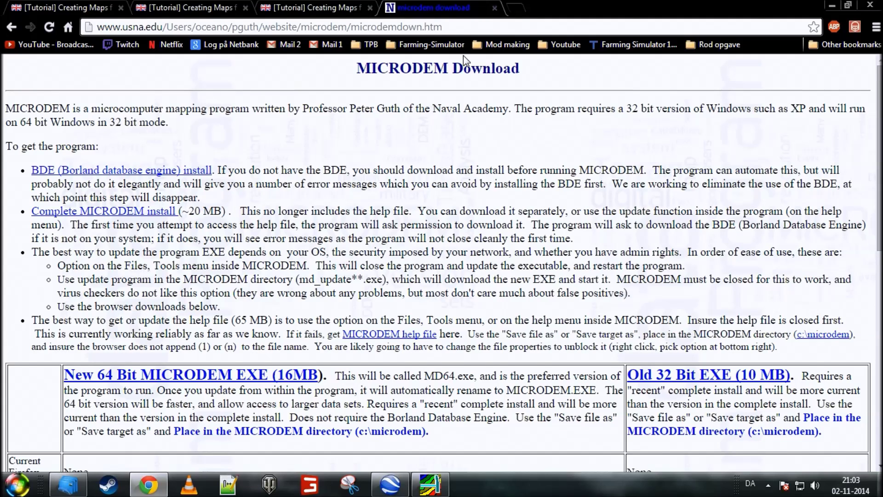
pyautogui.click(495, 8)
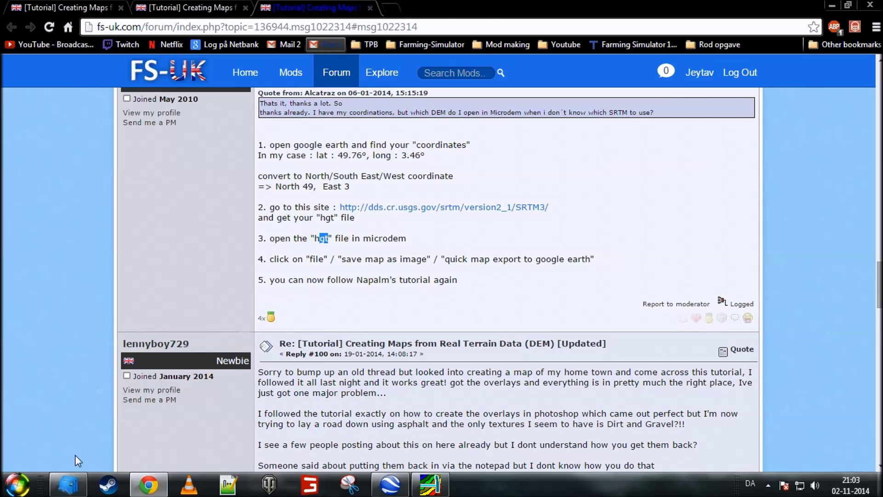
# Step: Launch MICRODEM, decline the three extra-file download prompts and close the welcome screen
pyautogui.click(18, 482)
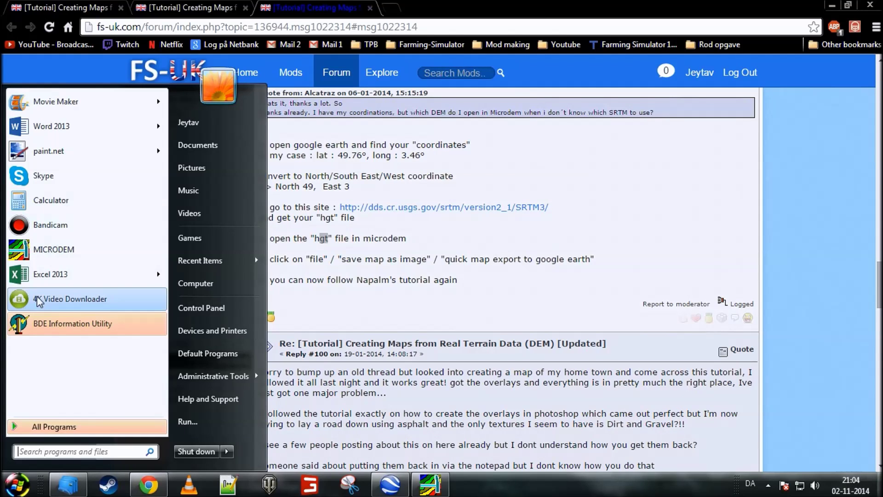
pyautogui.click(55, 251)
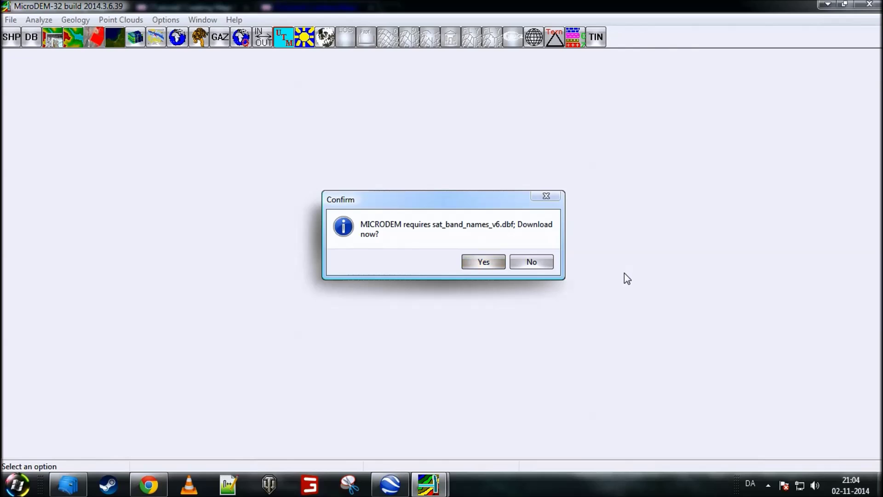
pyautogui.click(546, 261)
pyautogui.click(546, 260)
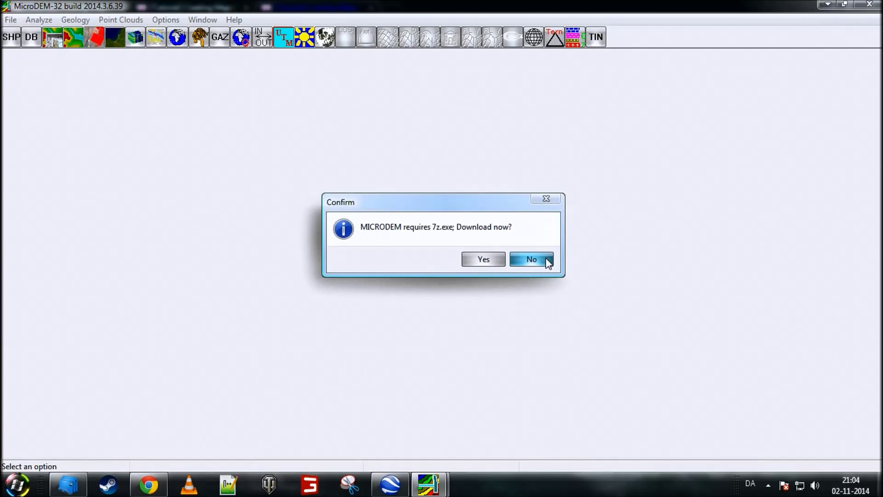
pyautogui.click(546, 261)
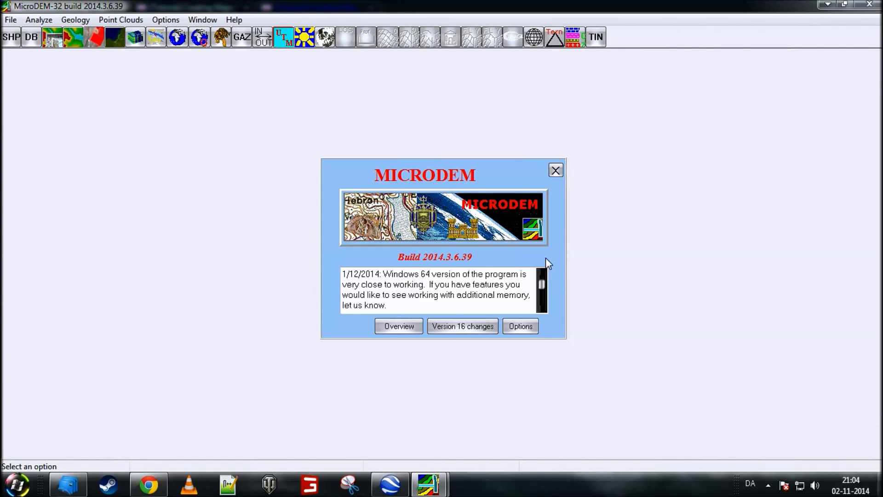
pyautogui.click(554, 173)
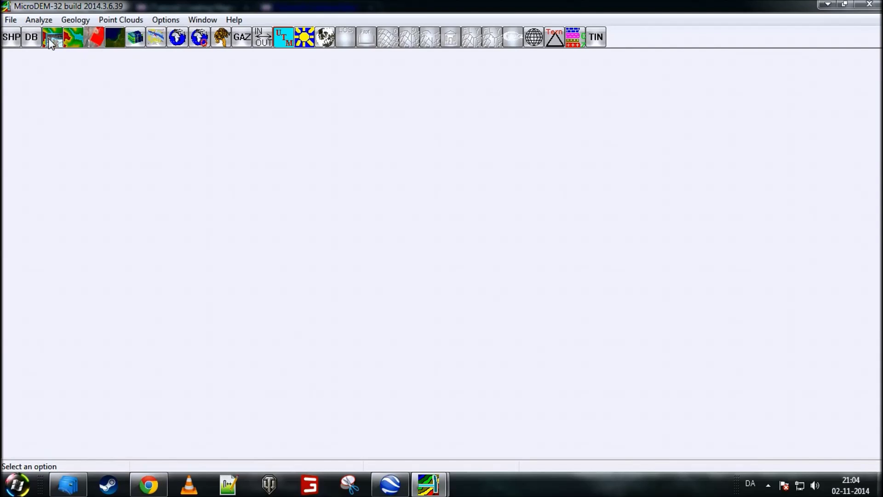
pyautogui.click(18, 21)
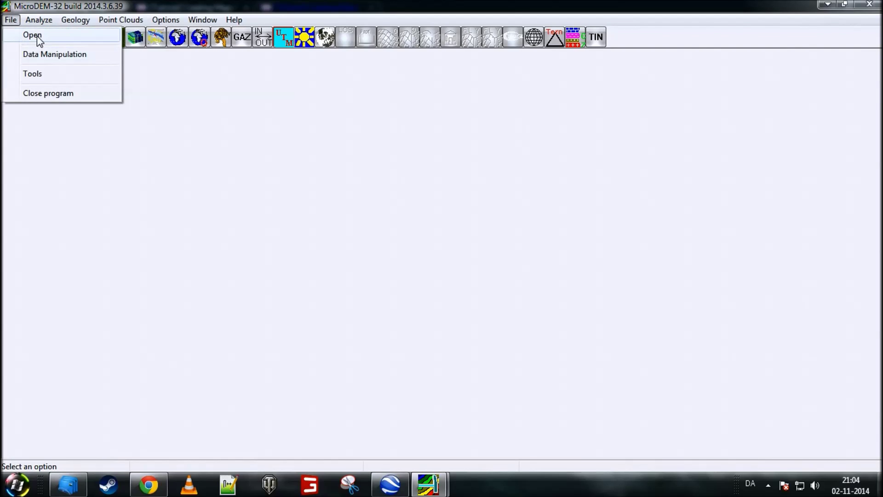
# Step: Open N55E009.hgt from the Desktop as a DEM in MicroDEM
pyautogui.moveTo(36, 36)
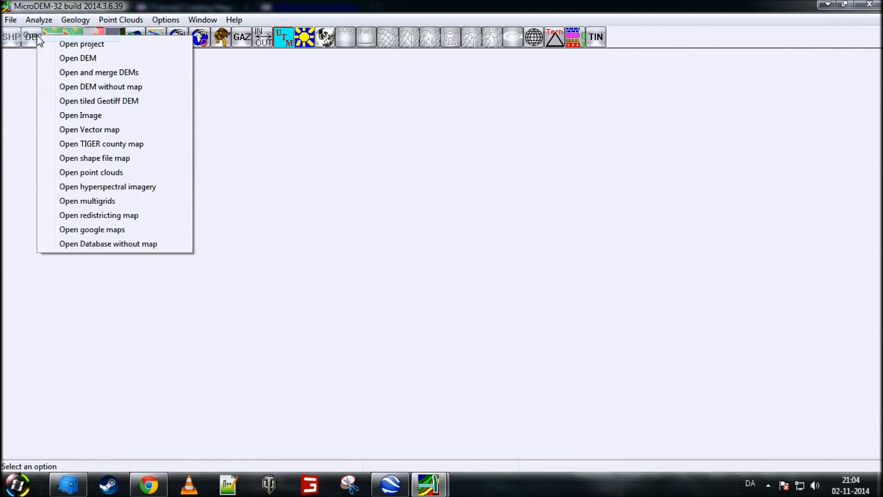
pyautogui.click(75, 58)
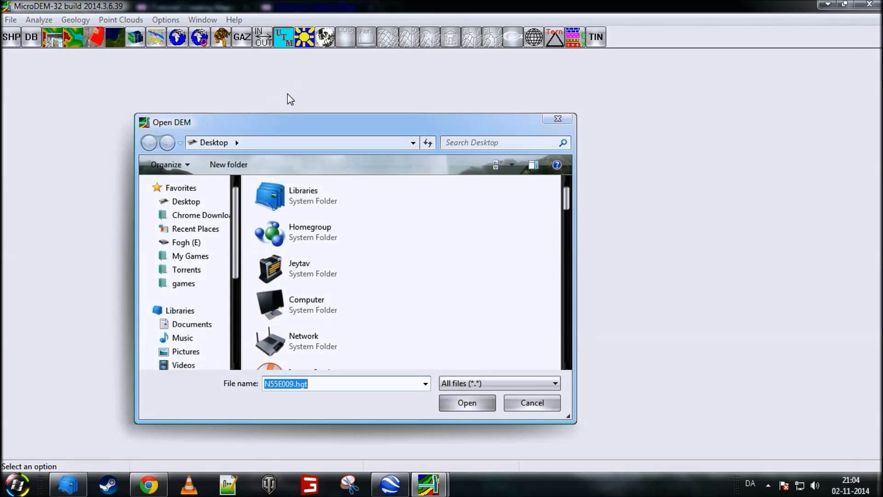
pyautogui.click(336, 237)
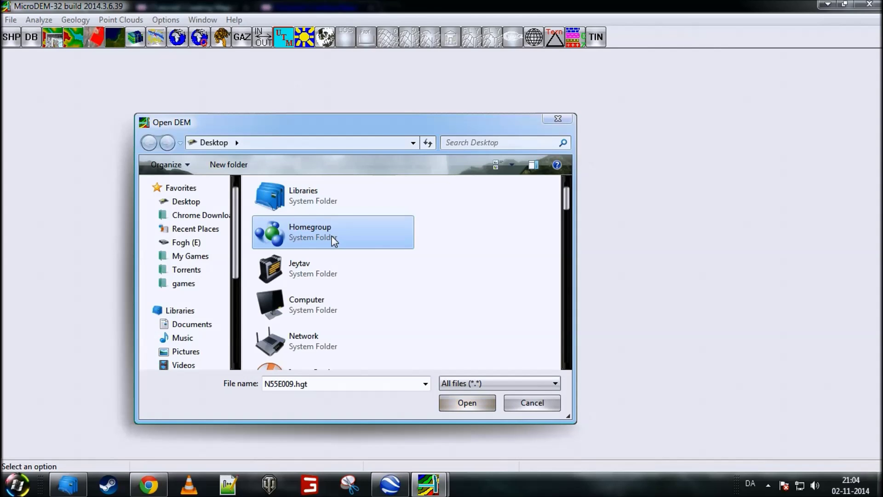
pyautogui.scroll(-2, 330, 237)
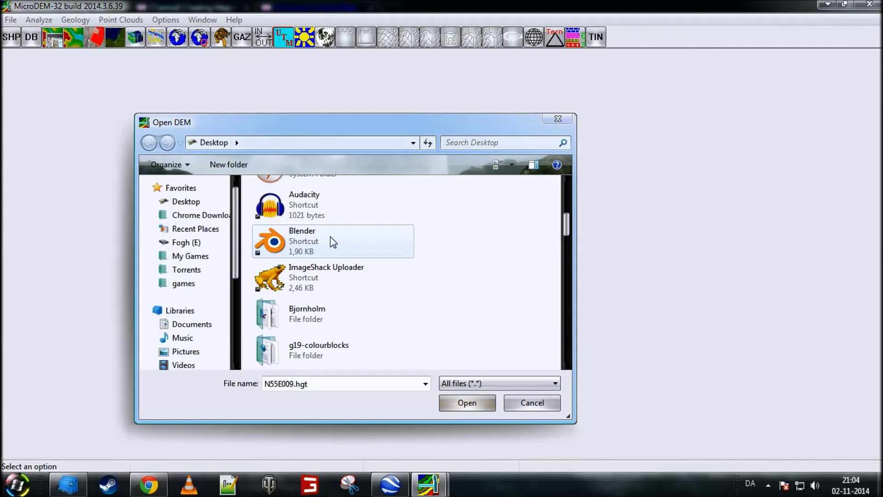
pyautogui.scroll(1, 330, 236)
pyautogui.scroll(-1, 330, 236)
pyautogui.scroll(-10, 333, 241)
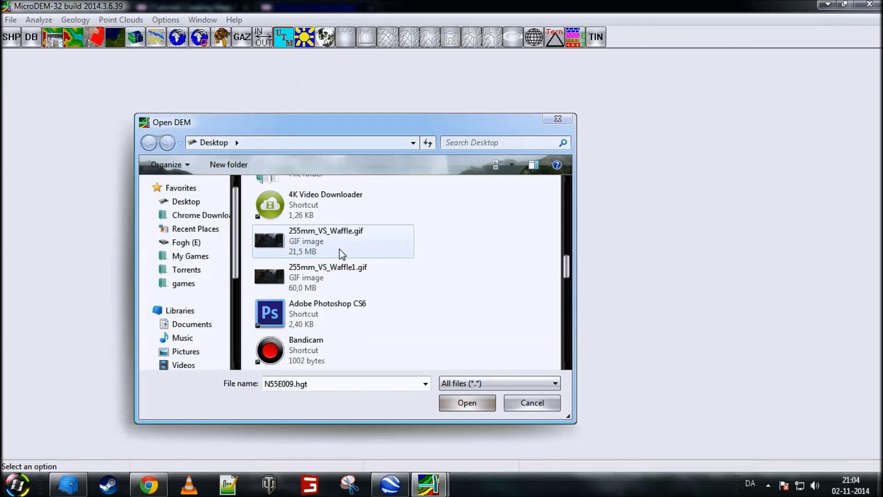
pyautogui.scroll(-3, 344, 265)
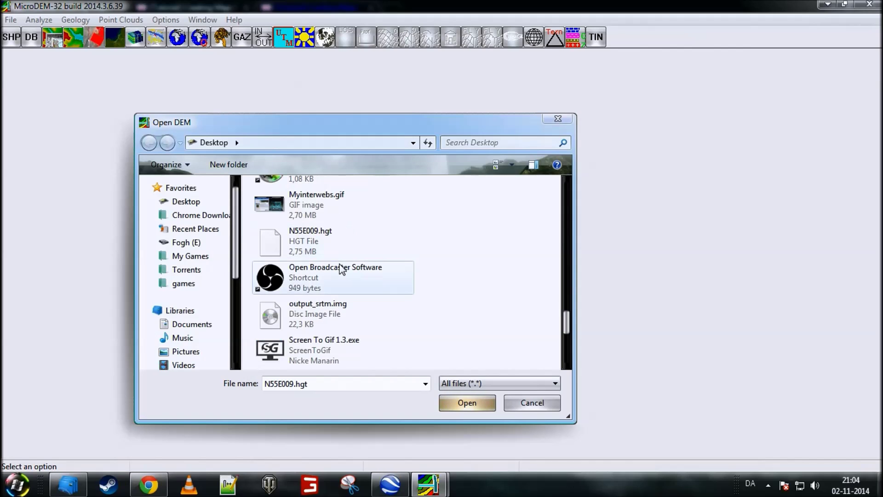
pyautogui.click(276, 257)
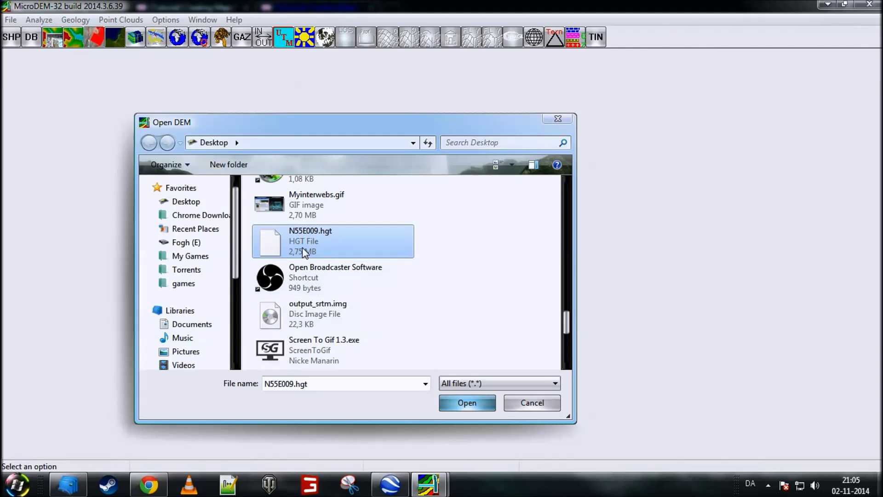
pyautogui.click(481, 399)
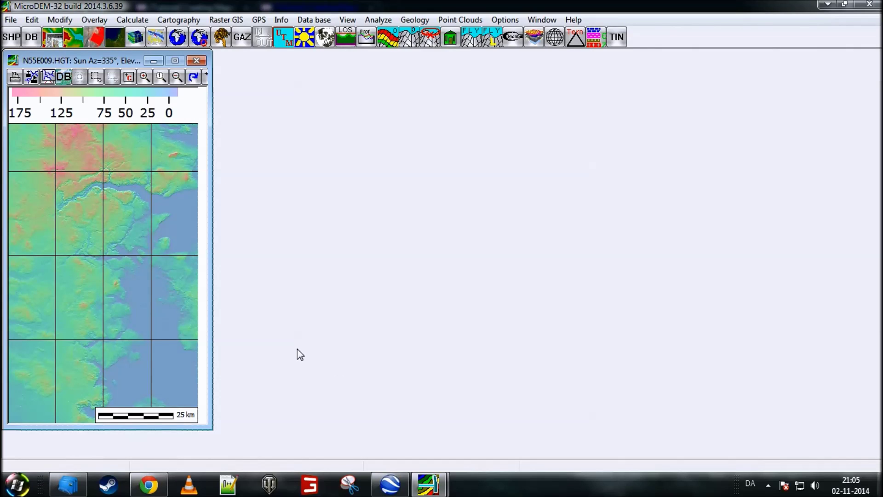
# Step: Send the relief map to Google Earth via Quick map export with default KML overlay options
pyautogui.click(13, 21)
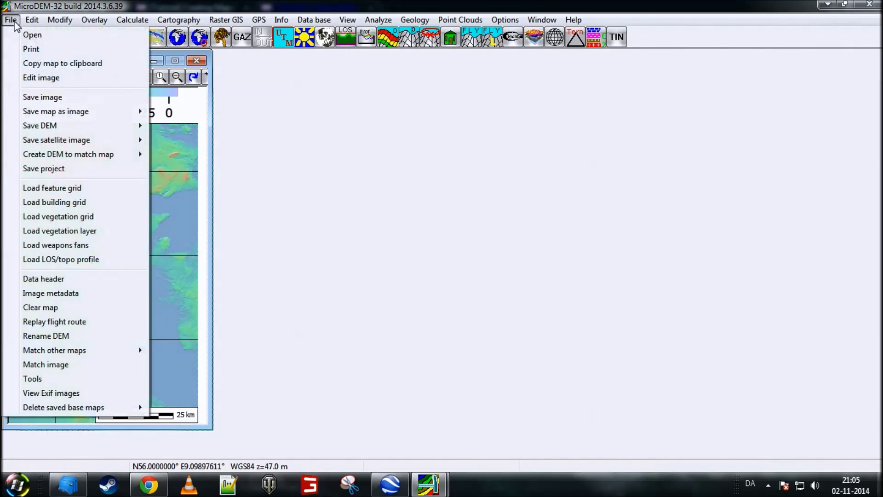
pyautogui.moveTo(48, 112)
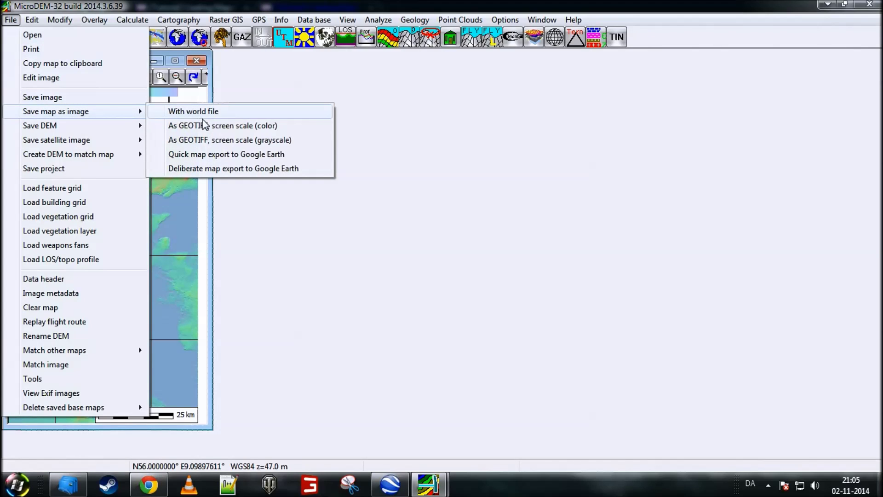
pyautogui.click(215, 157)
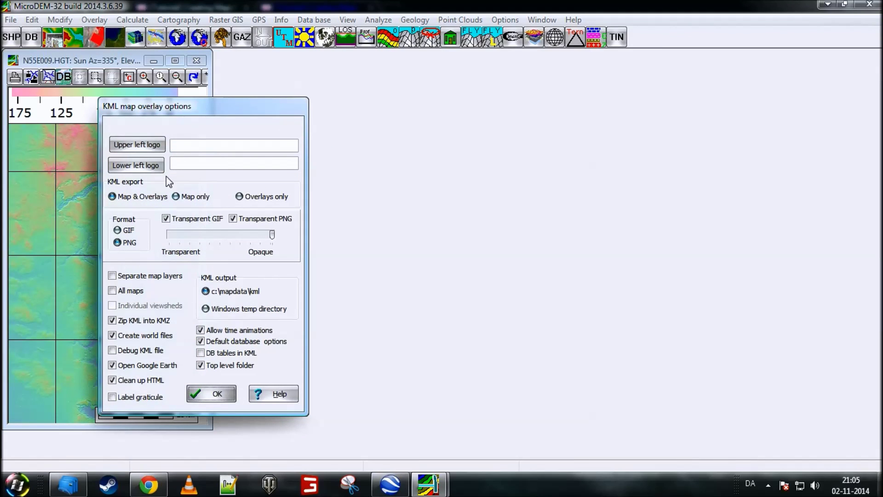
pyautogui.click(223, 396)
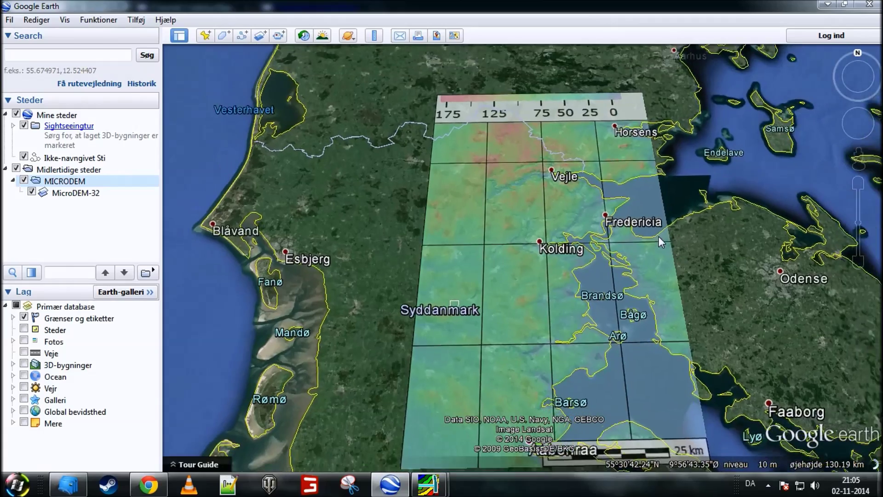
# Step: Zoom in toward the overlay near Kolding and turn the view north-up over the white square
pyautogui.scroll(3, 551, 239)
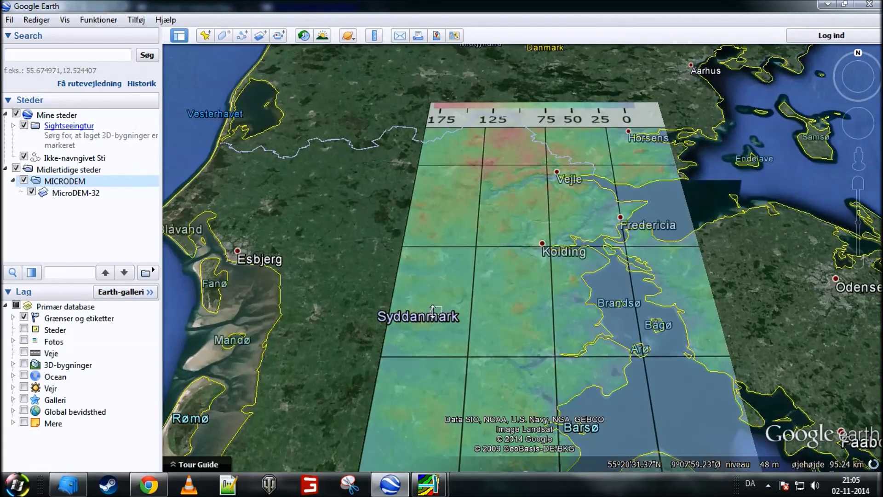
pyautogui.moveTo(432, 308); pyautogui.dragTo(424, 190, button='right')
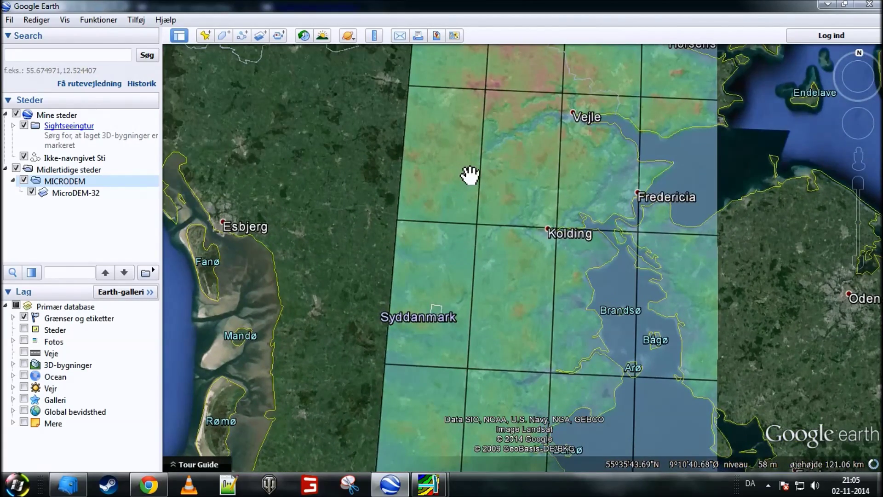
pyautogui.scroll(5, 436, 324)
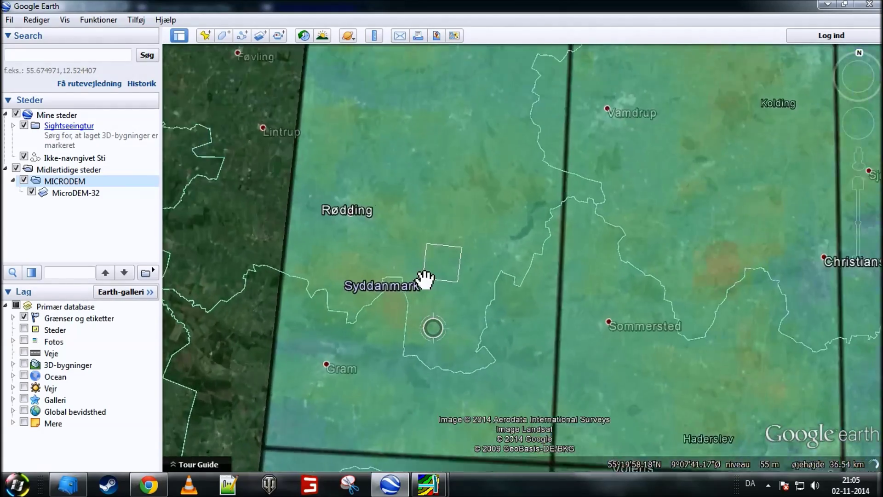
pyautogui.scroll(5, 449, 222)
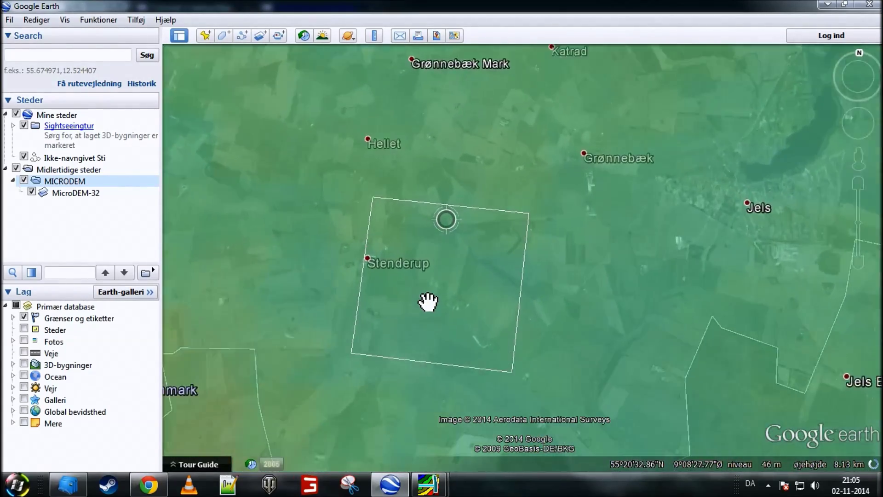
pyautogui.press('n')
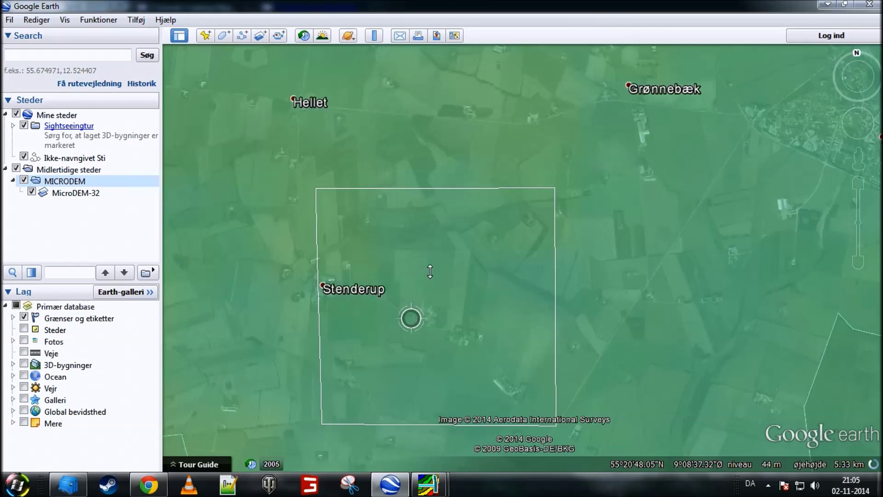
pyautogui.scroll(2, 453, 235)
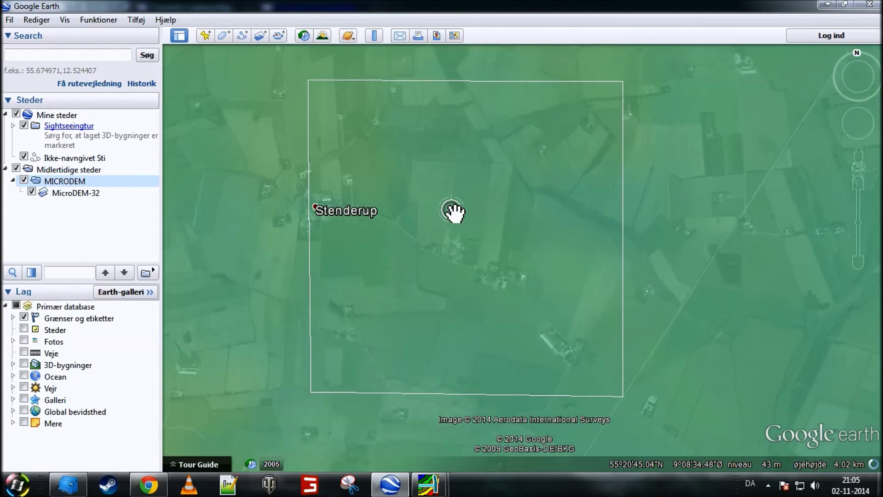
pyautogui.scroll(2, 455, 217)
pyautogui.scroll(-2, 463, 221)
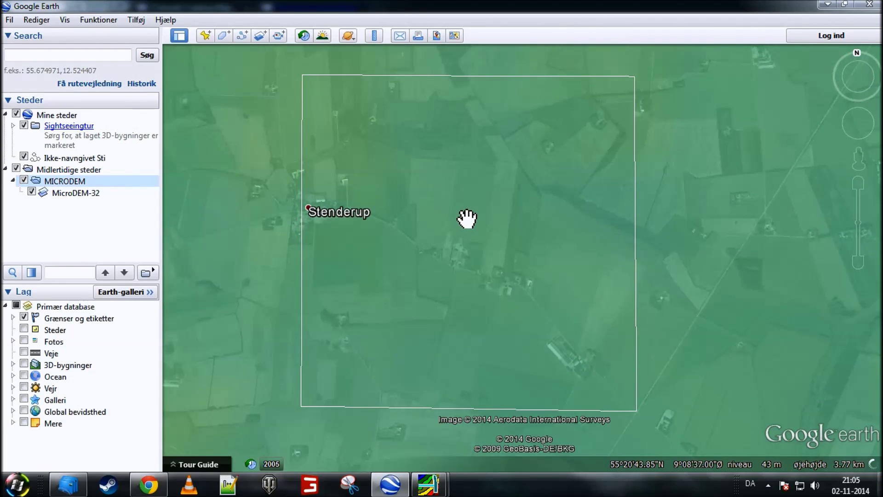
pyautogui.moveTo(467, 217); pyautogui.dragTo(485, 191)
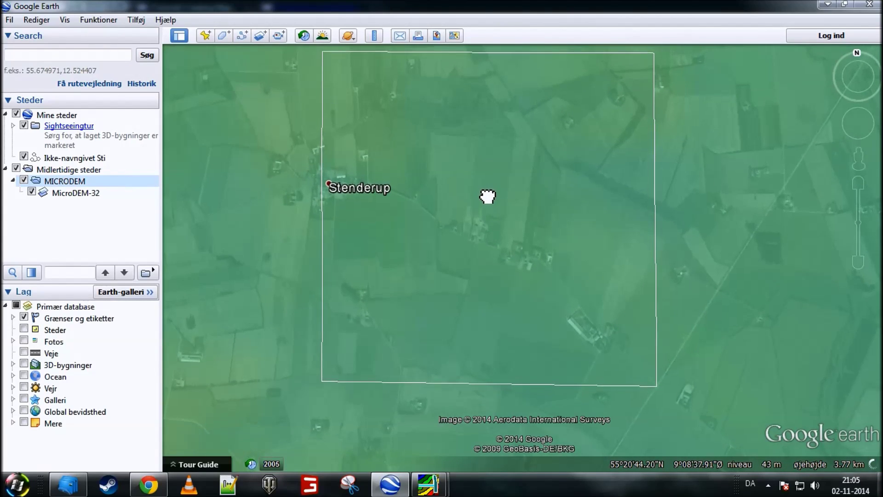
# Step: Fine-tune zoom and position until the white square nearly fills the view
pyautogui.moveTo(859, 222)
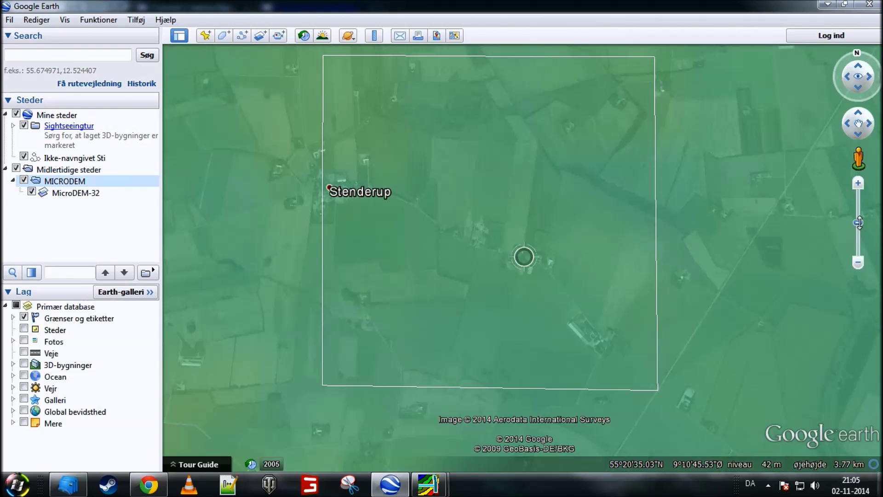
pyautogui.moveTo(858, 223); pyautogui.dragTo(858, 220)
pyautogui.moveTo(442, 228); pyautogui.dragTo(445, 230)
pyautogui.moveTo(858, 222)
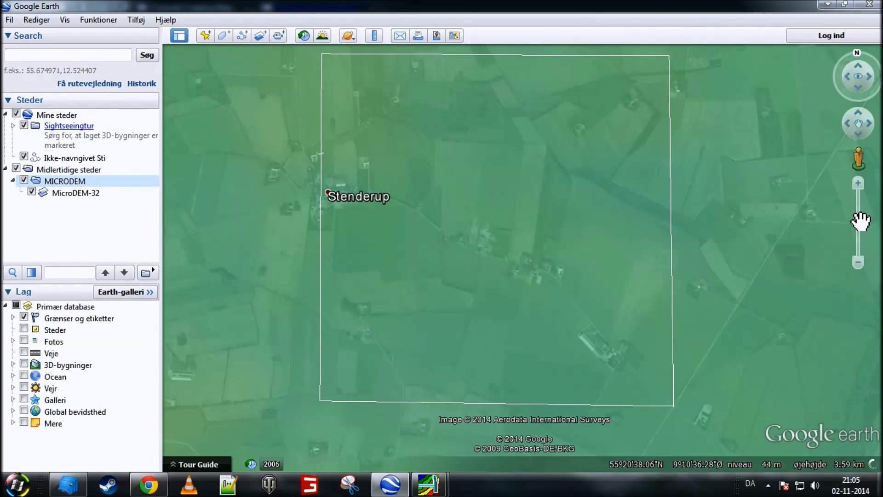
pyautogui.moveTo(858, 222); pyautogui.dragTo(858, 220)
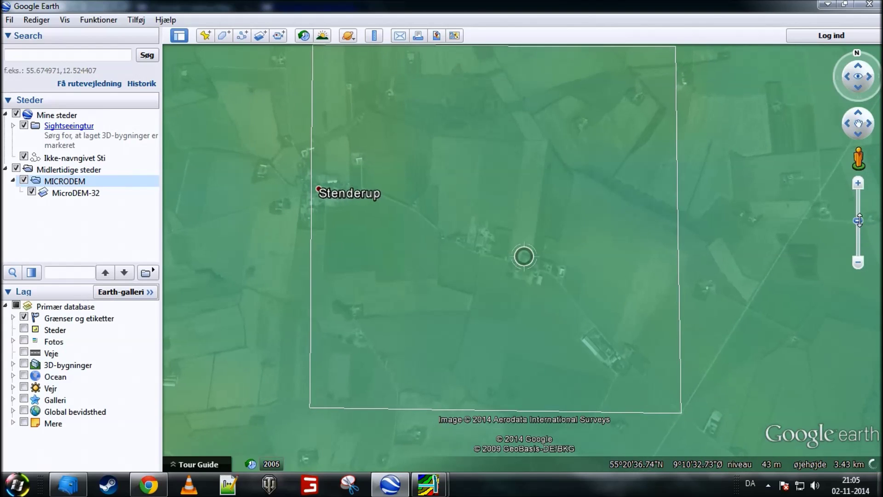
pyautogui.moveTo(538, 209); pyautogui.dragTo(536, 212)
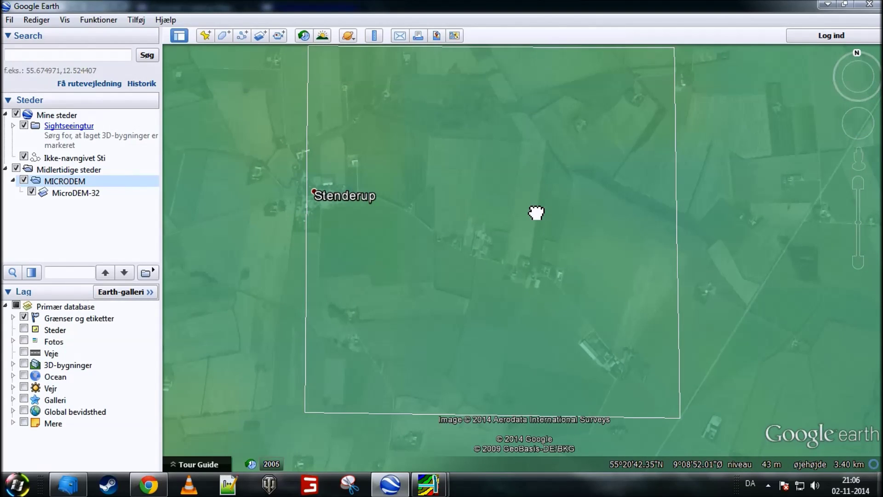
pyautogui.moveTo(536, 212); pyautogui.dragTo(532, 203, button='right')
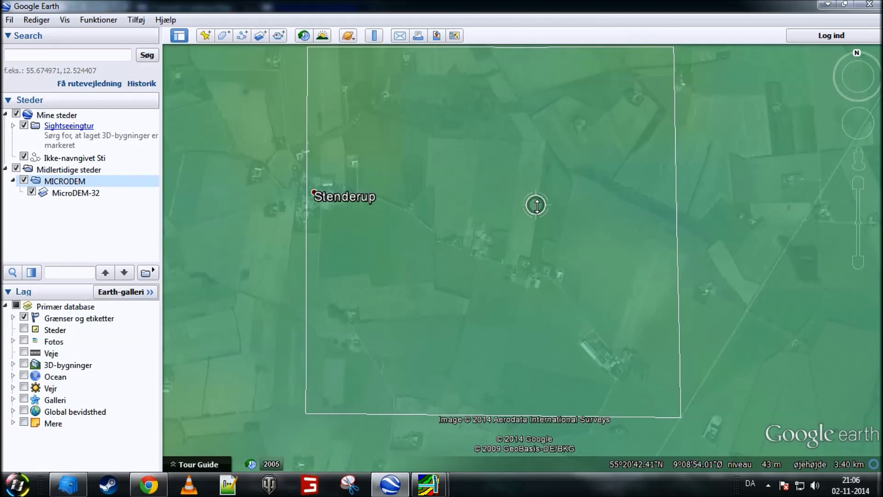
pyautogui.moveTo(544, 211); pyautogui.dragTo(545, 210)
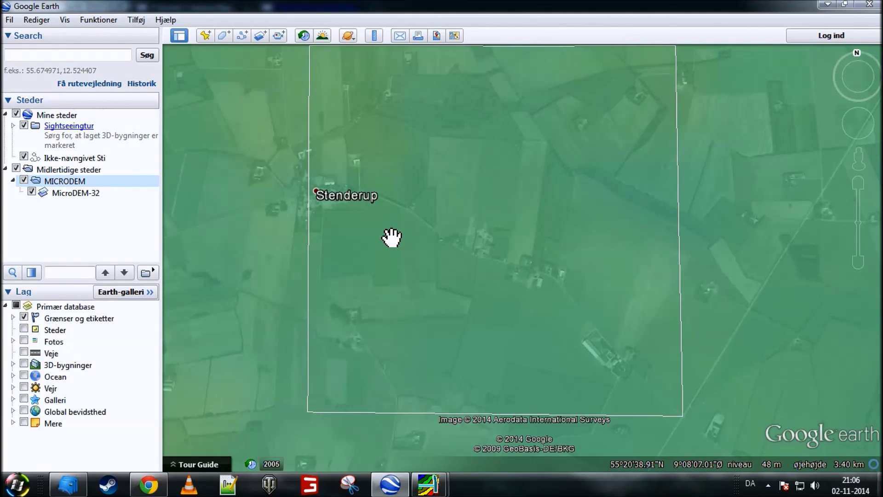
pyautogui.click(86, 195)
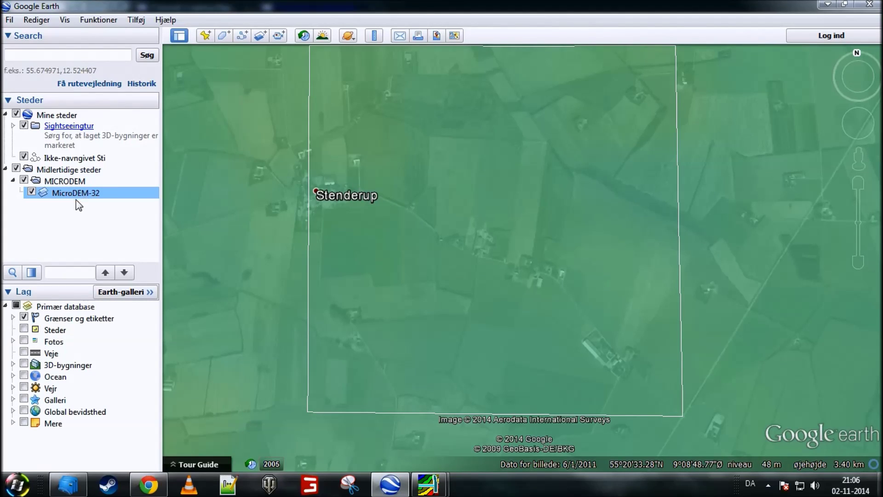
# Step: Copy the MicroDEM-32 overlay and paste a second copy into the MICRODEM folder
pyautogui.click(36, 182)
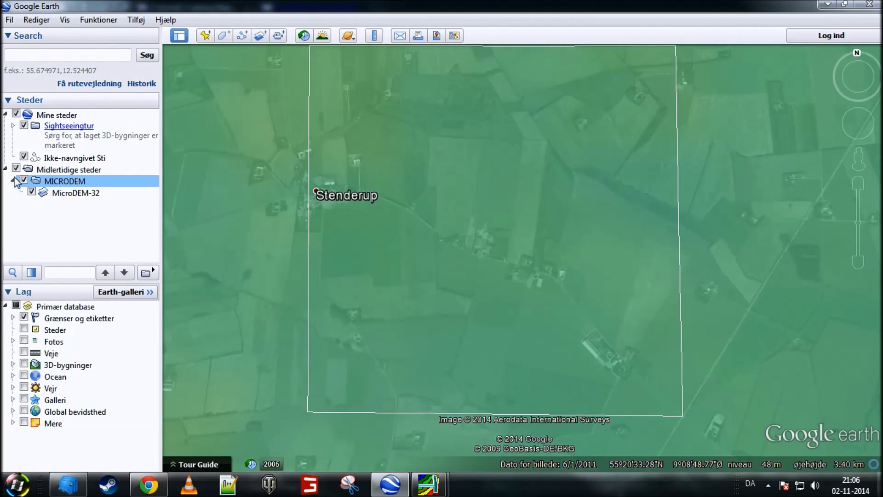
pyautogui.click(13, 181)
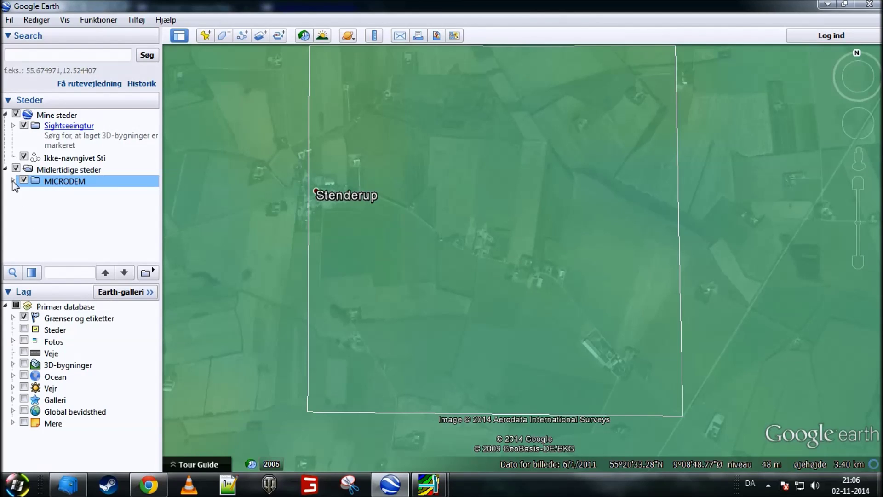
pyautogui.click(13, 180)
pyautogui.click(62, 194)
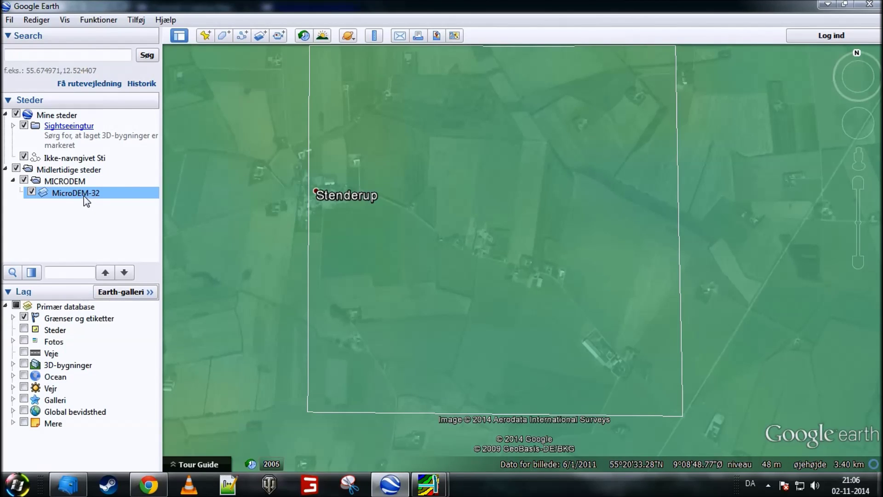
pyautogui.rightClick(85, 196)
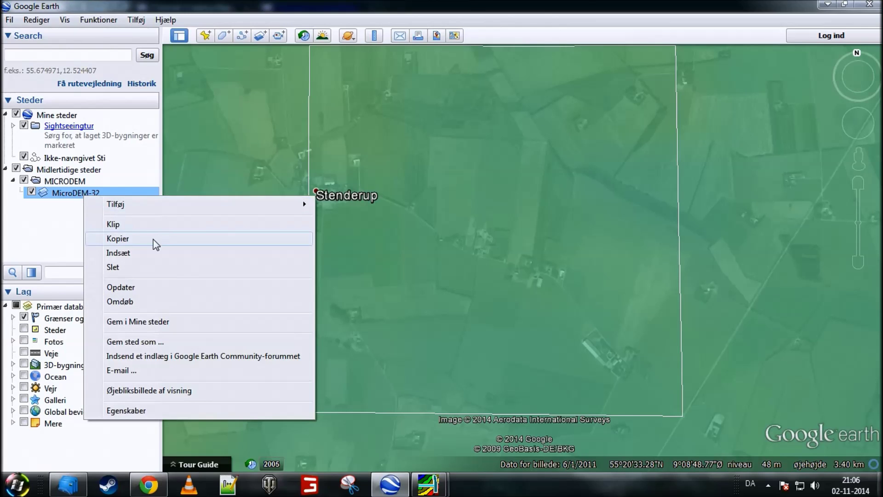
pyautogui.click(147, 240)
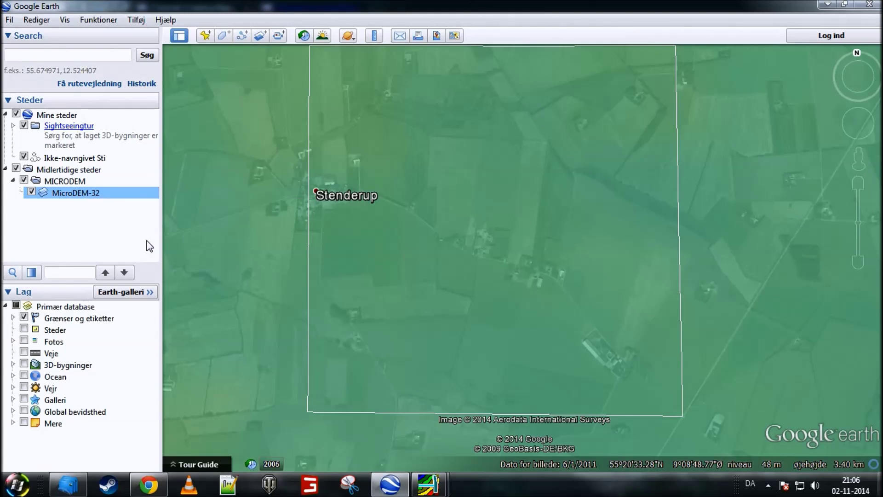
pyautogui.rightClick(87, 193)
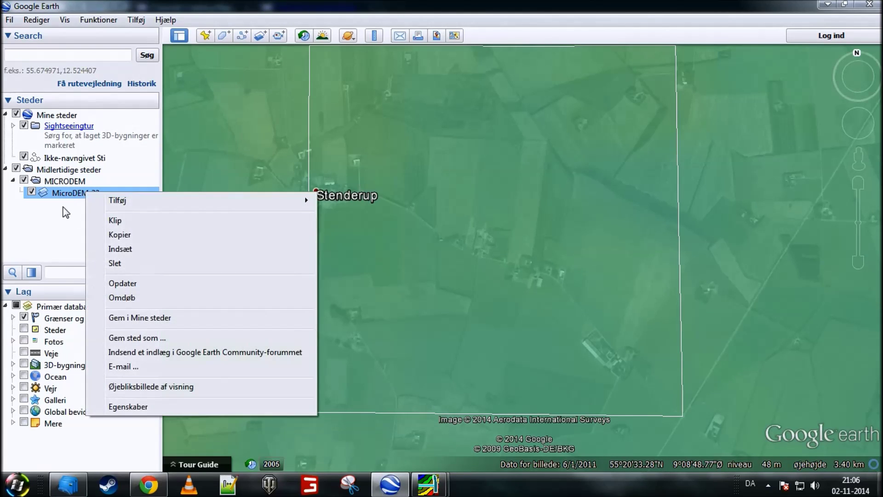
pyautogui.click(119, 250)
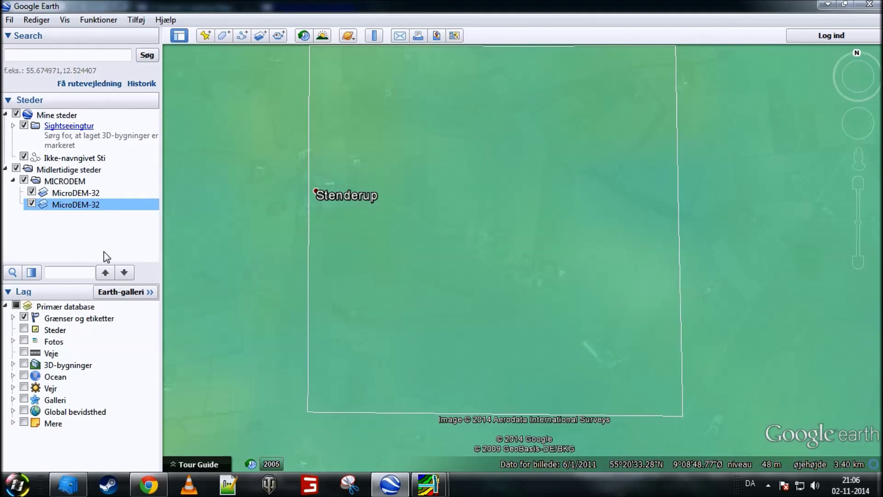
# Step: Paste further MicroDEM-32 copies with Ctrl+V until seven overlays are stacked
pyautogui.hotkey('ctrl', 'v')
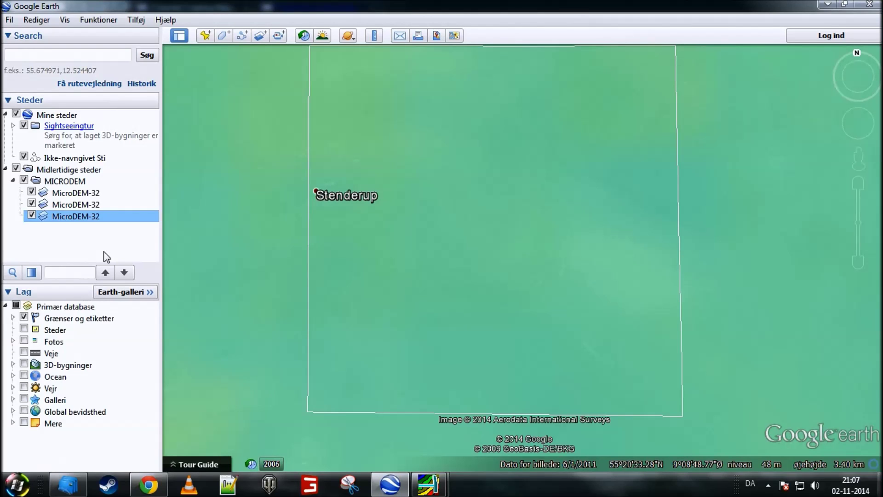
pyautogui.hotkey('ctrl', 'v')
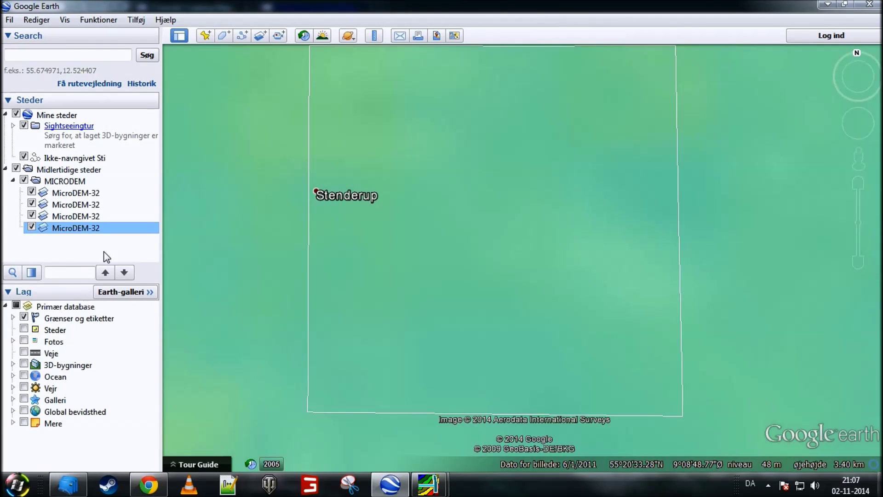
pyautogui.hotkey('ctrl', 'v')
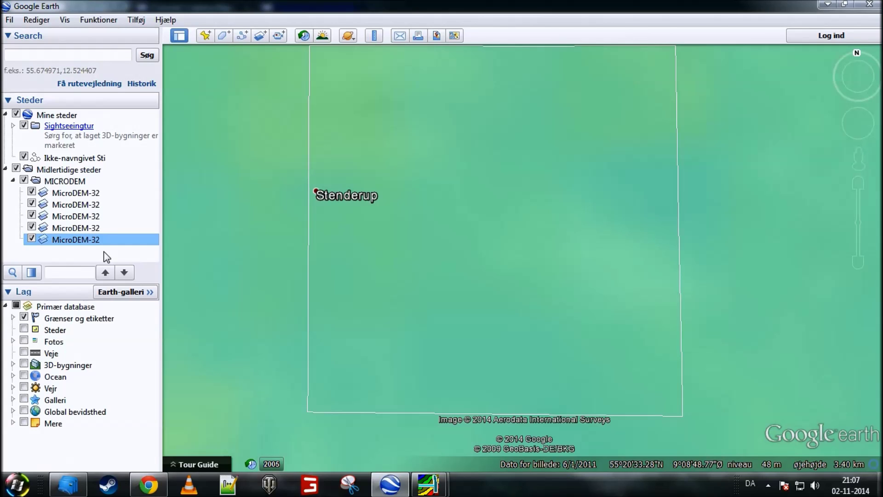
pyautogui.hotkey('ctrl', 'v')
pyautogui.hotkey('ctrl', 'v')
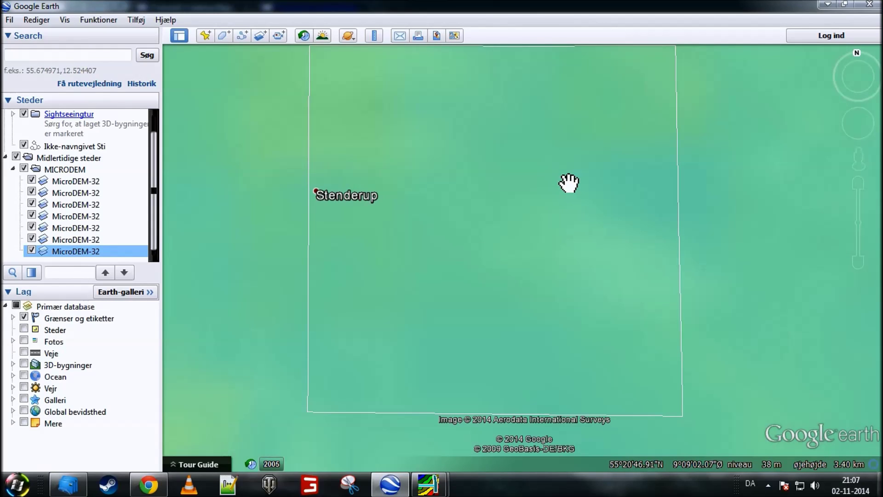
pyautogui.moveTo(563, 178); pyautogui.dragTo(568, 144, button='middle')
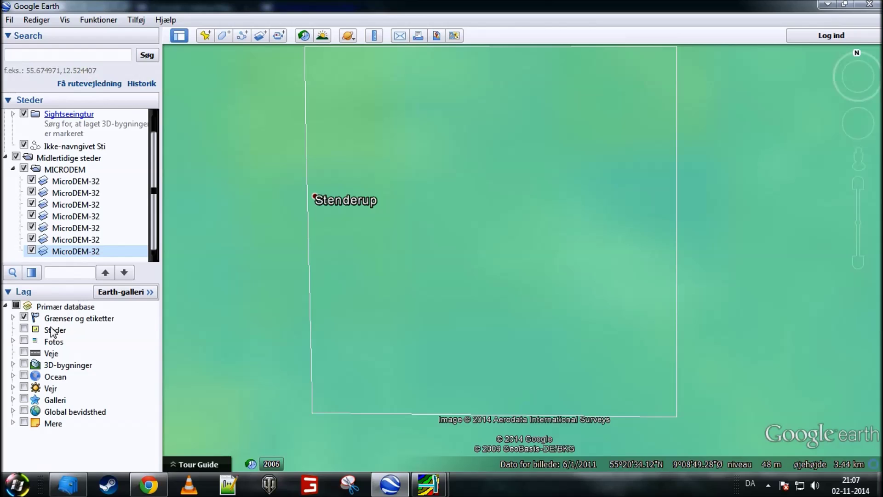
# Step: Turn off the 'Grænser og etiketter' layer and start an area screenshot with Print Screen
pyautogui.click(24, 316)
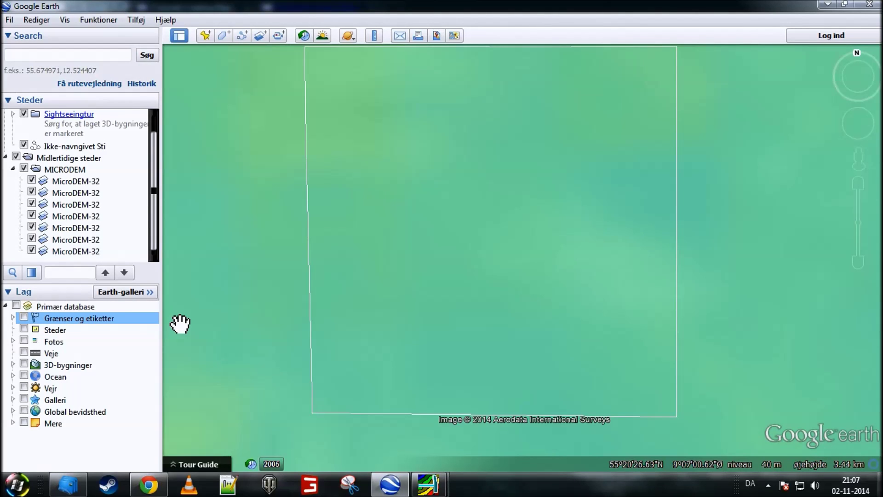
pyautogui.press('Print')
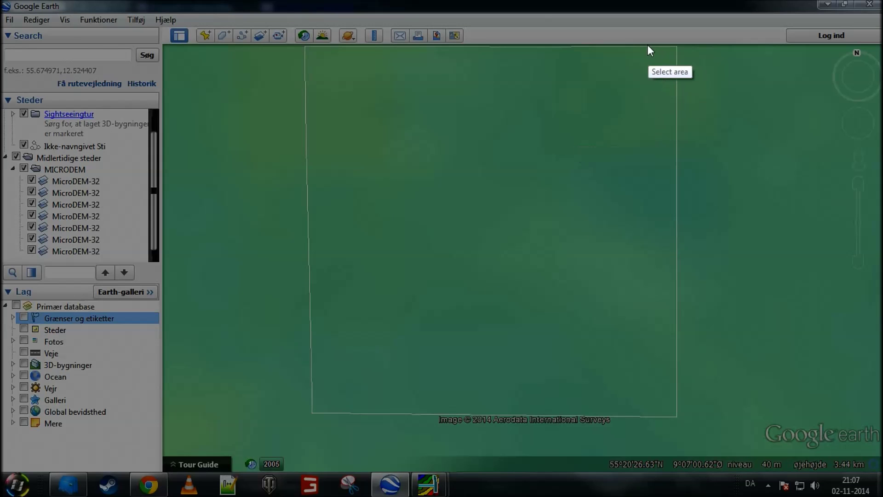
# Step: Capture the green DEM-covered square inside the white outline, then snip the same square with Snipping Tool
pyautogui.moveTo(678, 45)
pyautogui.mouseDown()
pyautogui.moveTo(676, 316)
pyautogui.moveTo(599, 420)
pyautogui.moveTo(309, 414)
pyautogui.mouseUp()
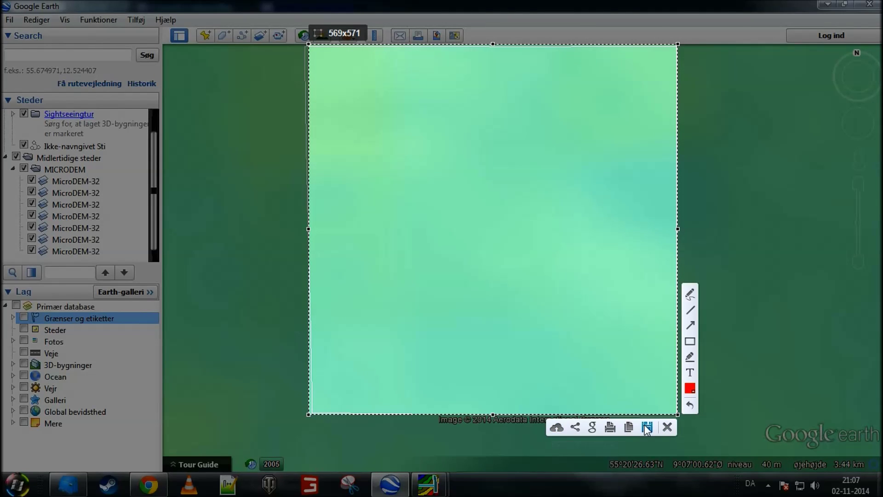
pyautogui.click(667, 428)
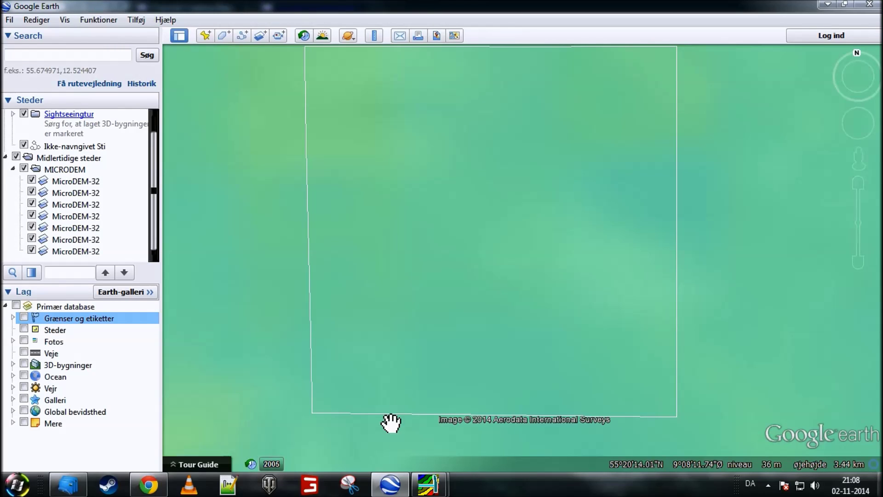
pyautogui.click(350, 485)
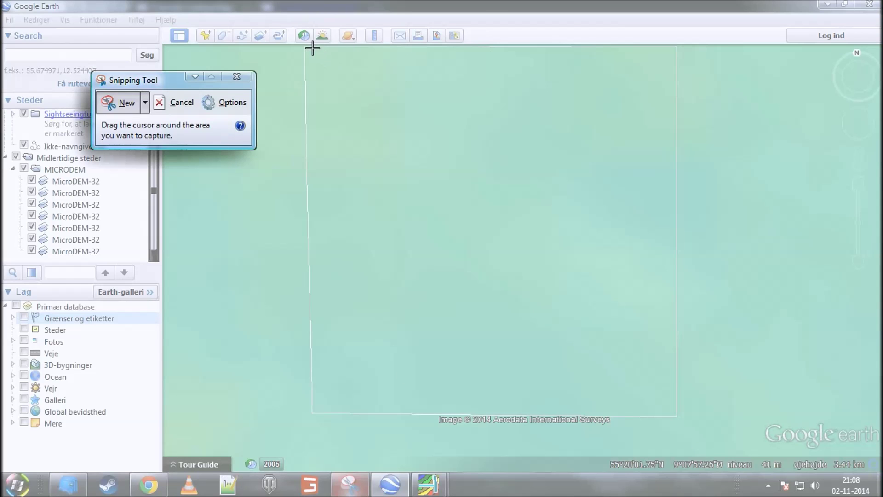
pyautogui.moveTo(306, 46); pyautogui.dragTo(675, 415)
pyautogui.click(237, 78)
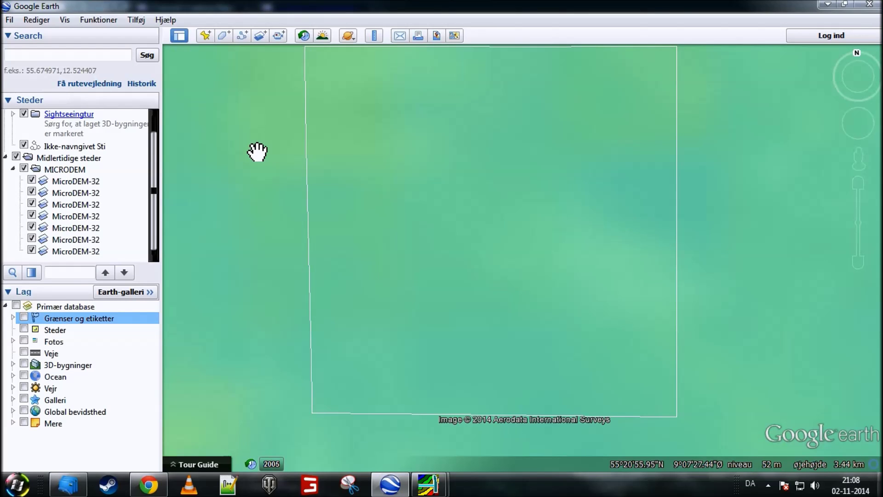
# Step: Return to the FS-UK forum in Chrome and go to page 1 of the DEM tutorial topic
pyautogui.click(148, 485)
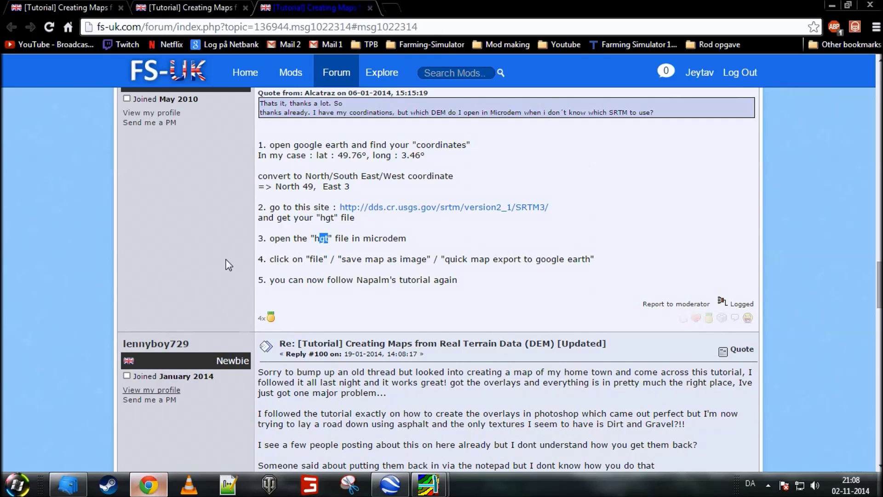
pyautogui.scroll(15, 300, 200)
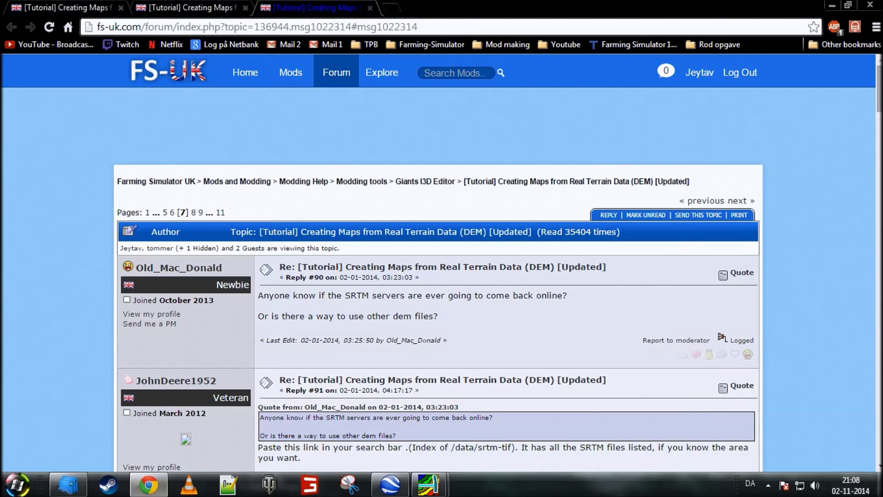
pyautogui.click(147, 212)
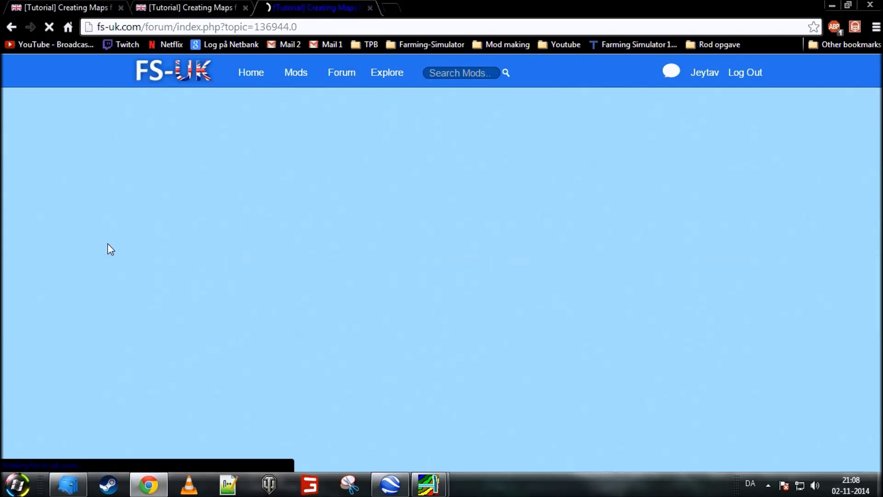
# Step: Scroll through the tutorial to the section on boxing in a 2 km by 2 km area with 'Add New Path'
pyautogui.scroll(-20, 124, 333)
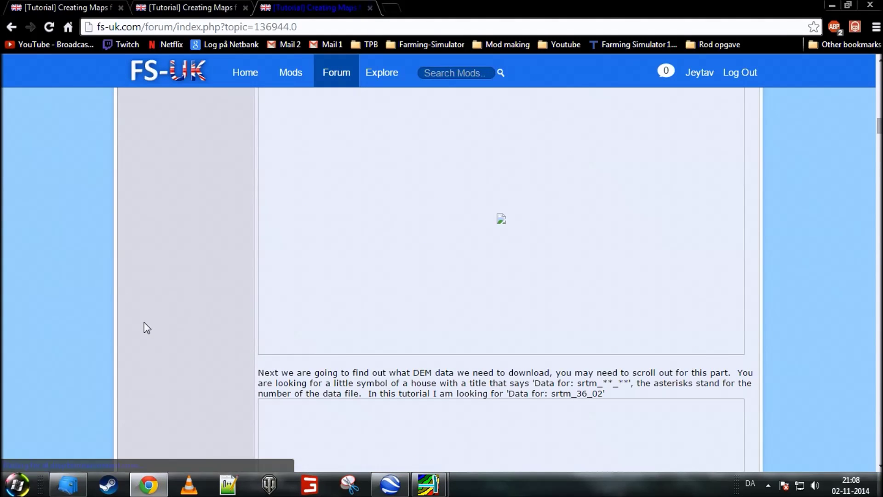
pyautogui.scroll(-7, 146, 326)
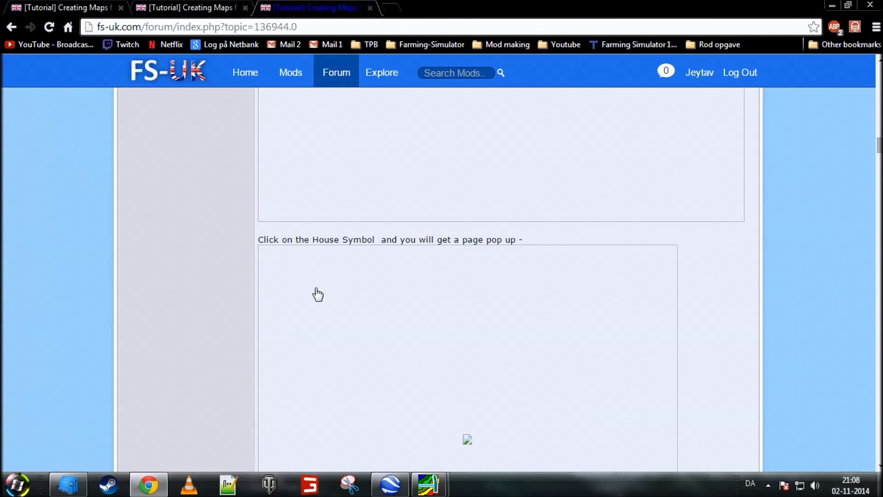
pyautogui.scroll(-4, 315, 294)
pyautogui.scroll(-4, 255, 290)
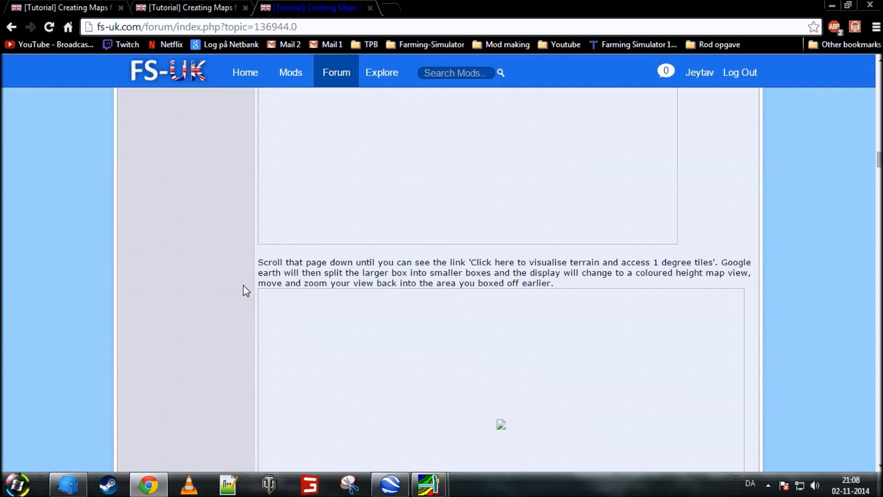
pyautogui.scroll(-5, 207, 282)
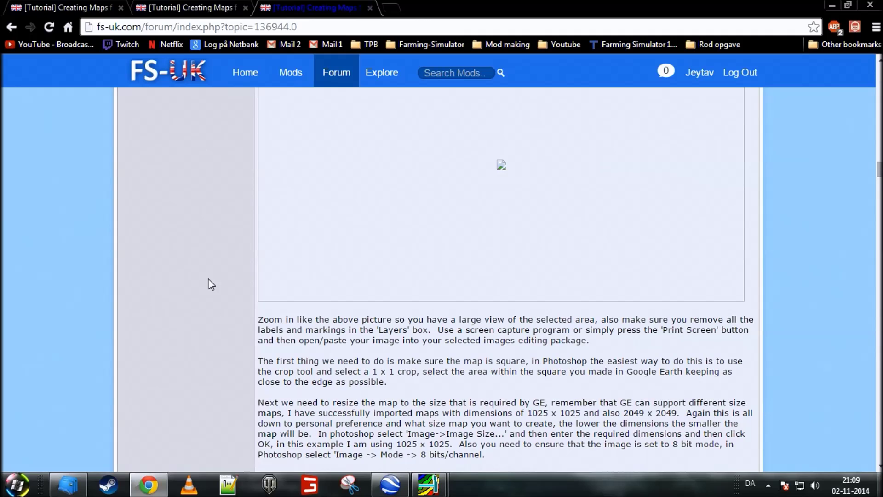
pyautogui.scroll(-6, 211, 284)
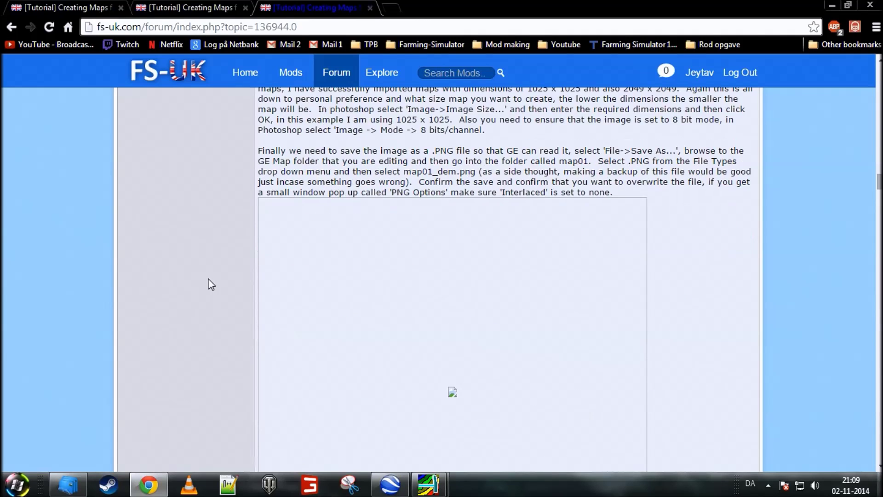
pyautogui.scroll(10, 211, 284)
pyautogui.scroll(-4, 211, 283)
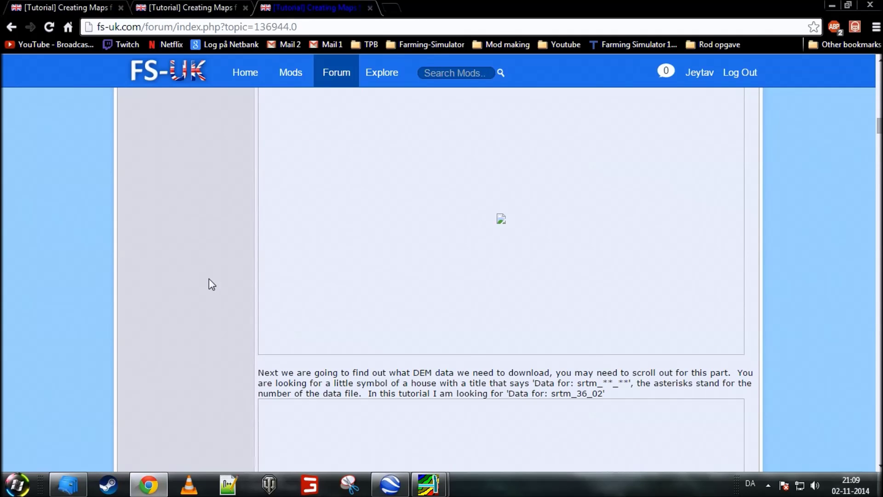
pyautogui.scroll(15, 209, 279)
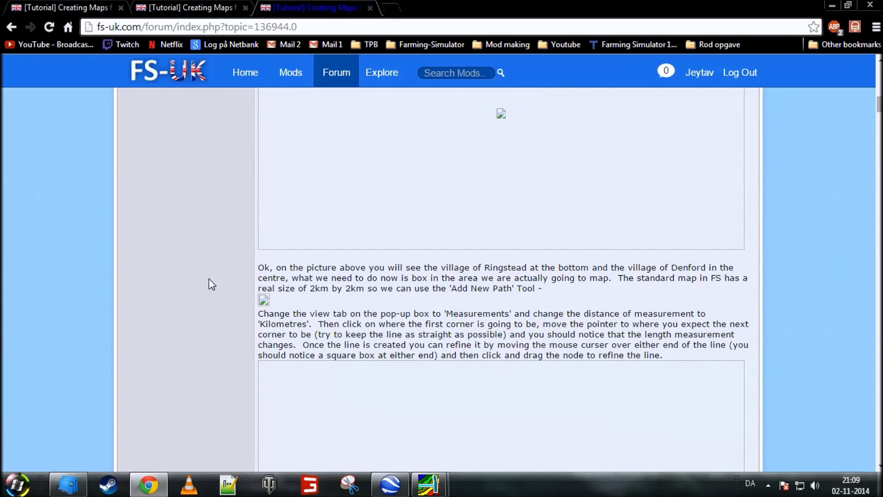